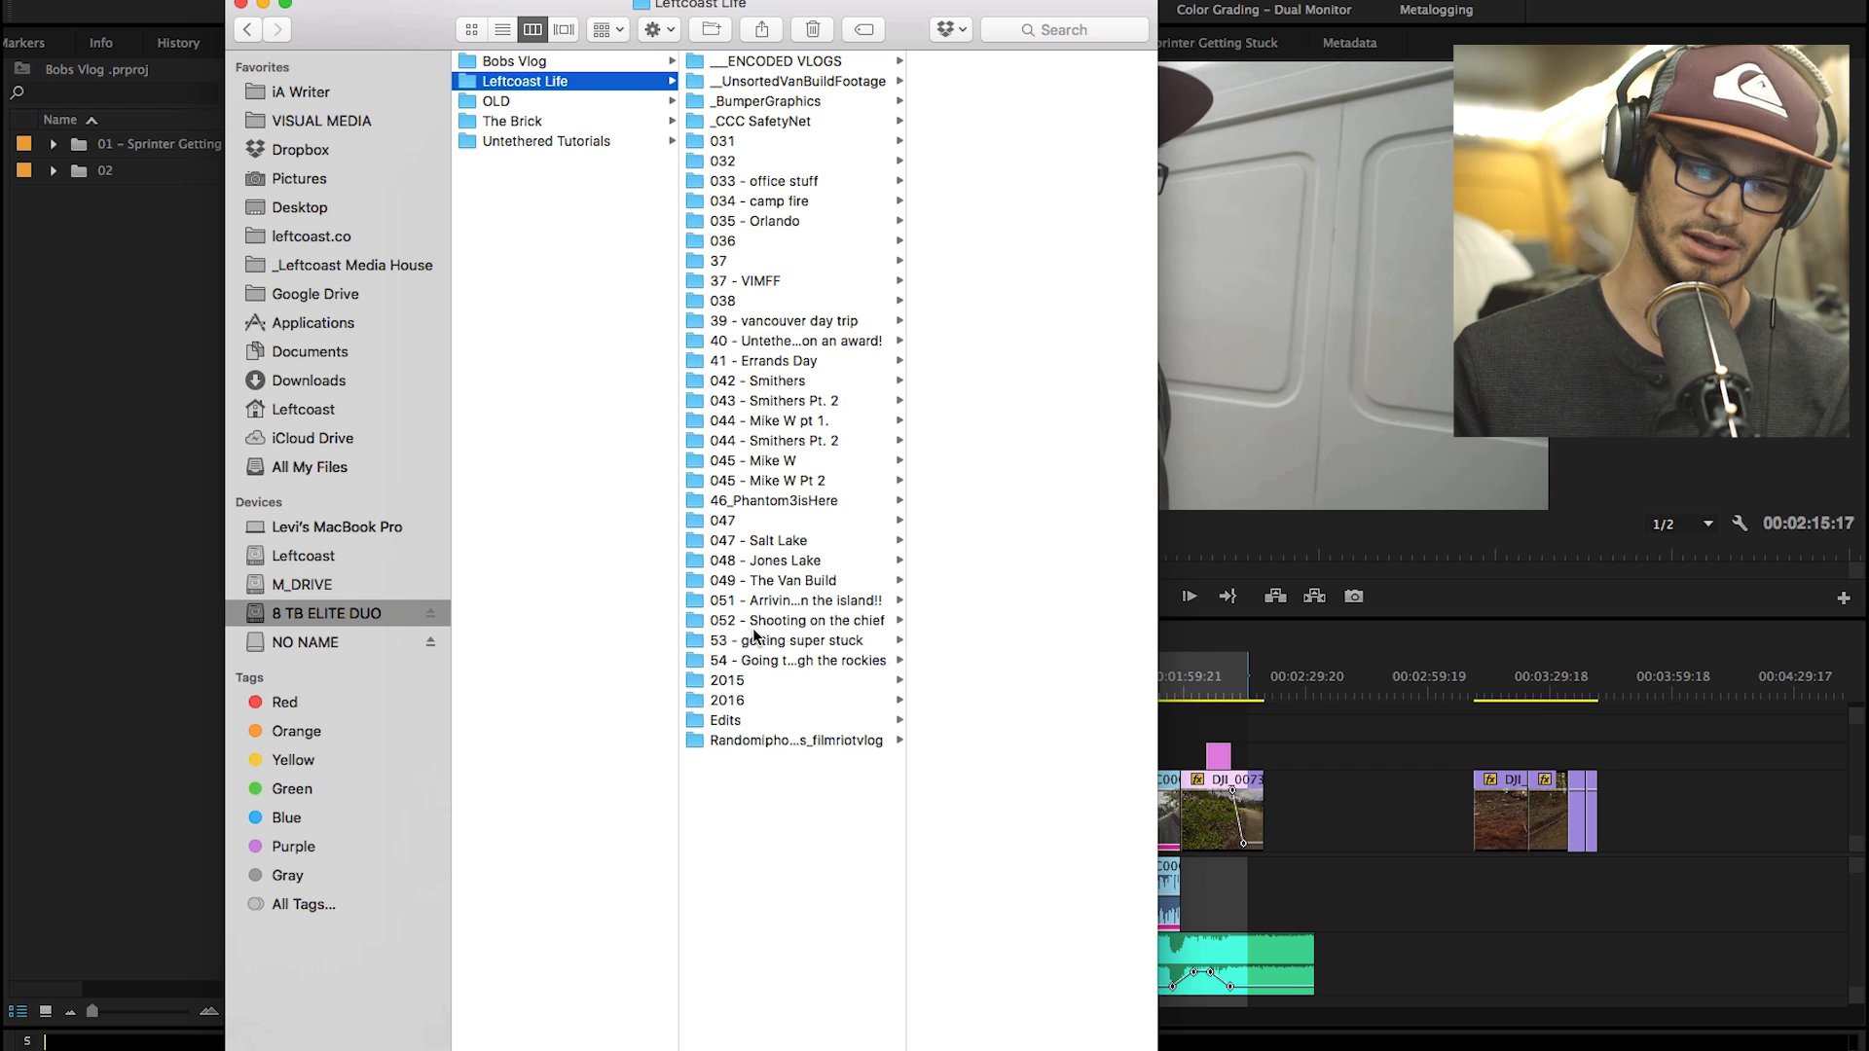
Switch back to Finder and look through the numbered vlog episode folders in Leftcoast Life, including 54 - Going through the rockies.
click(1426, 372)
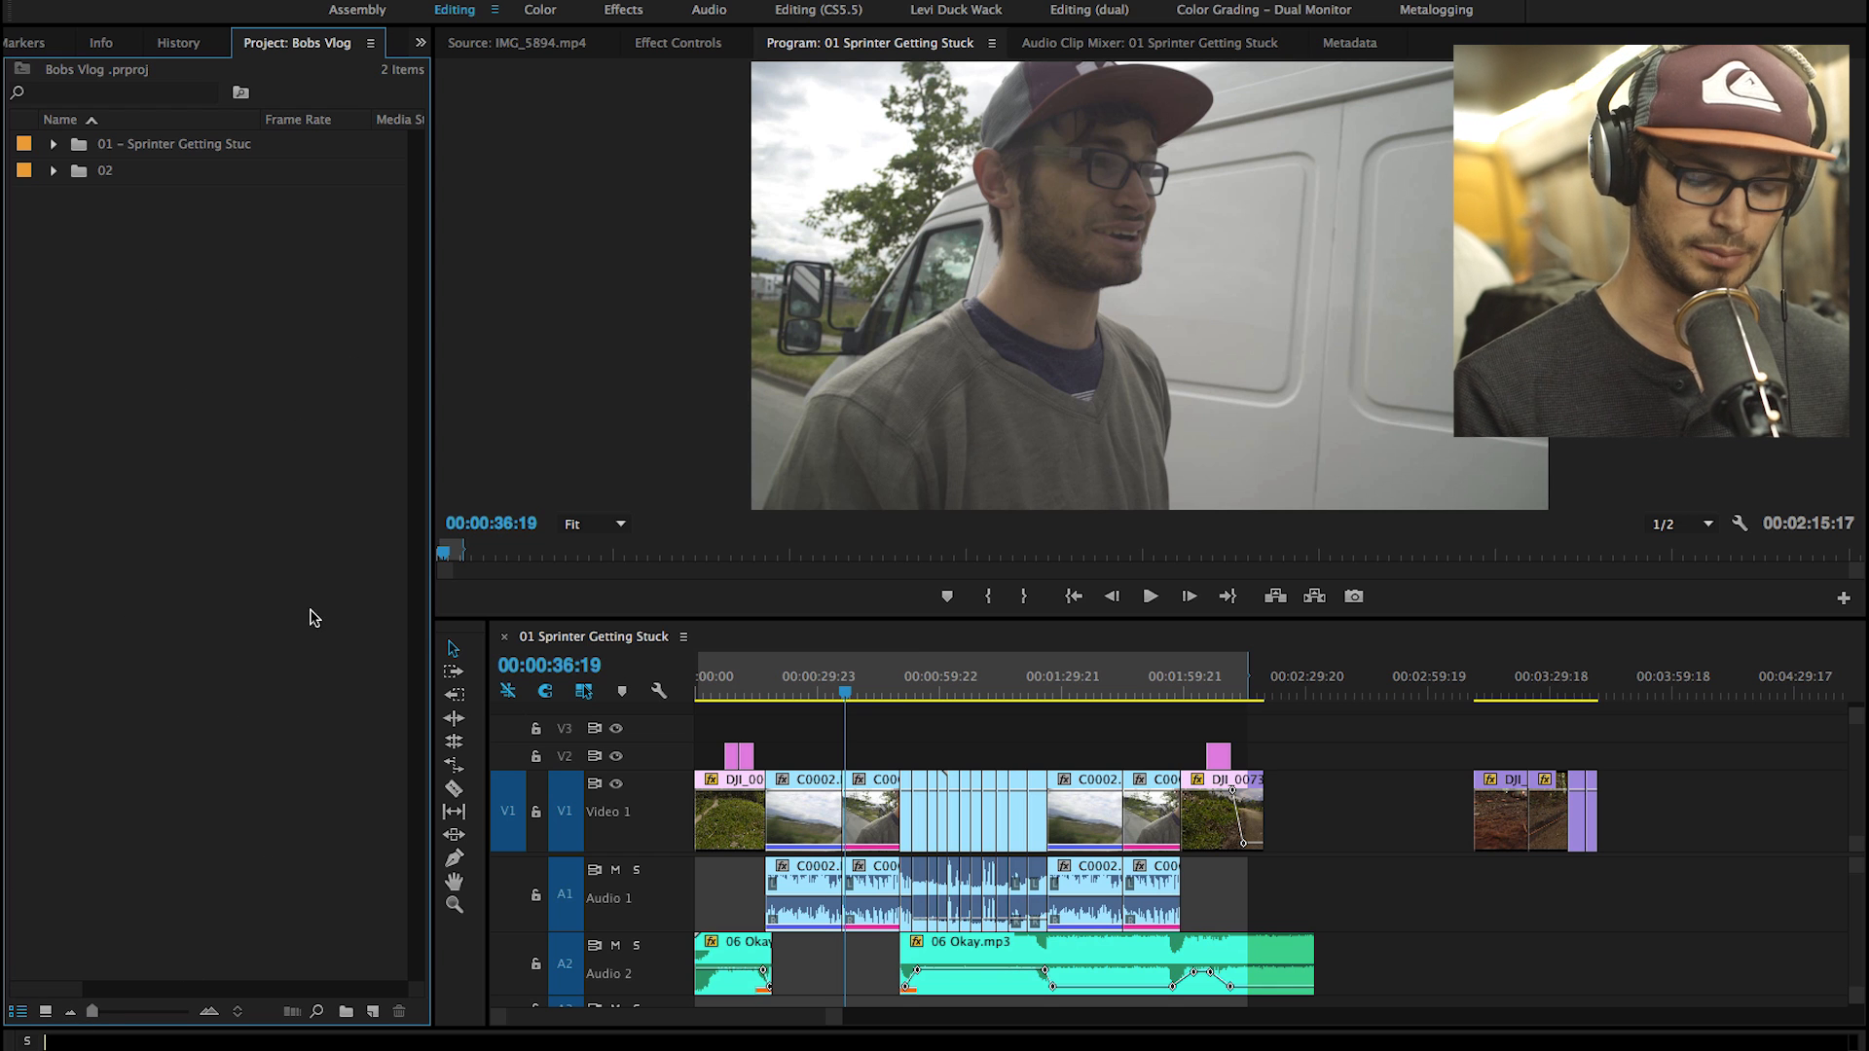
key(super+Tab)
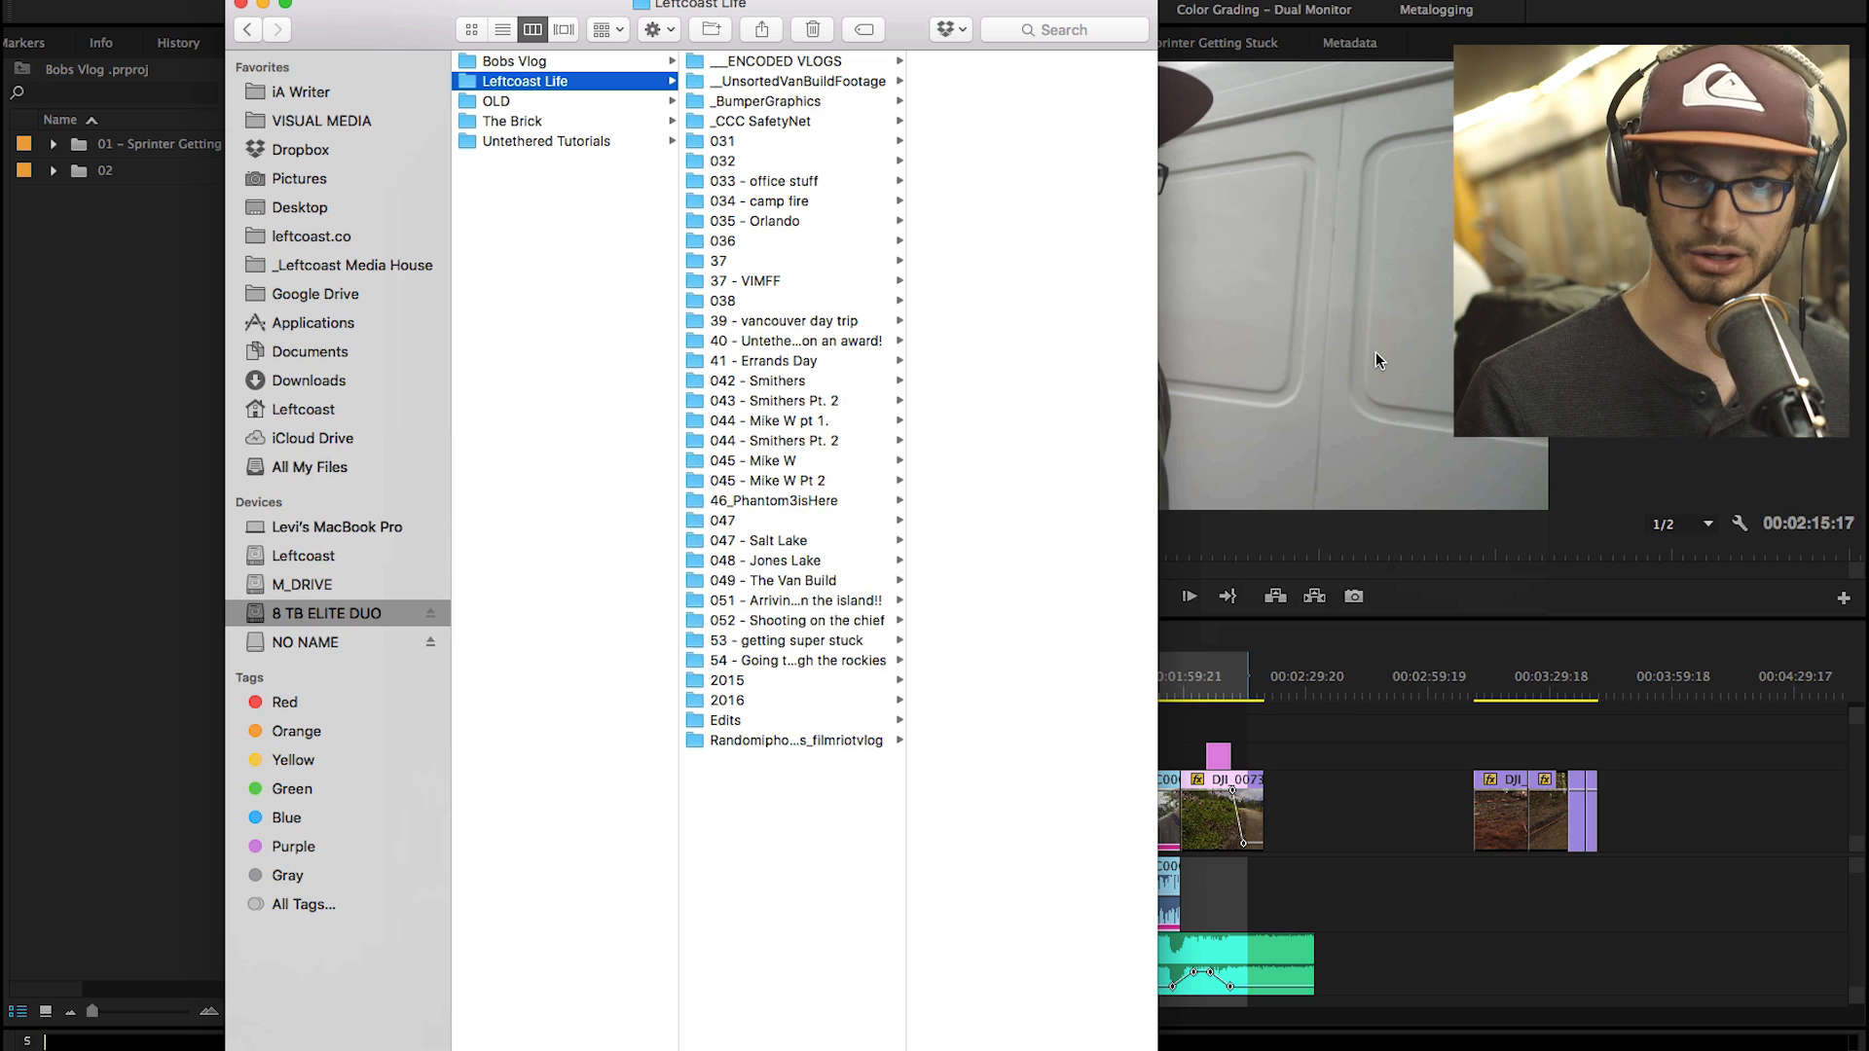
click(775, 666)
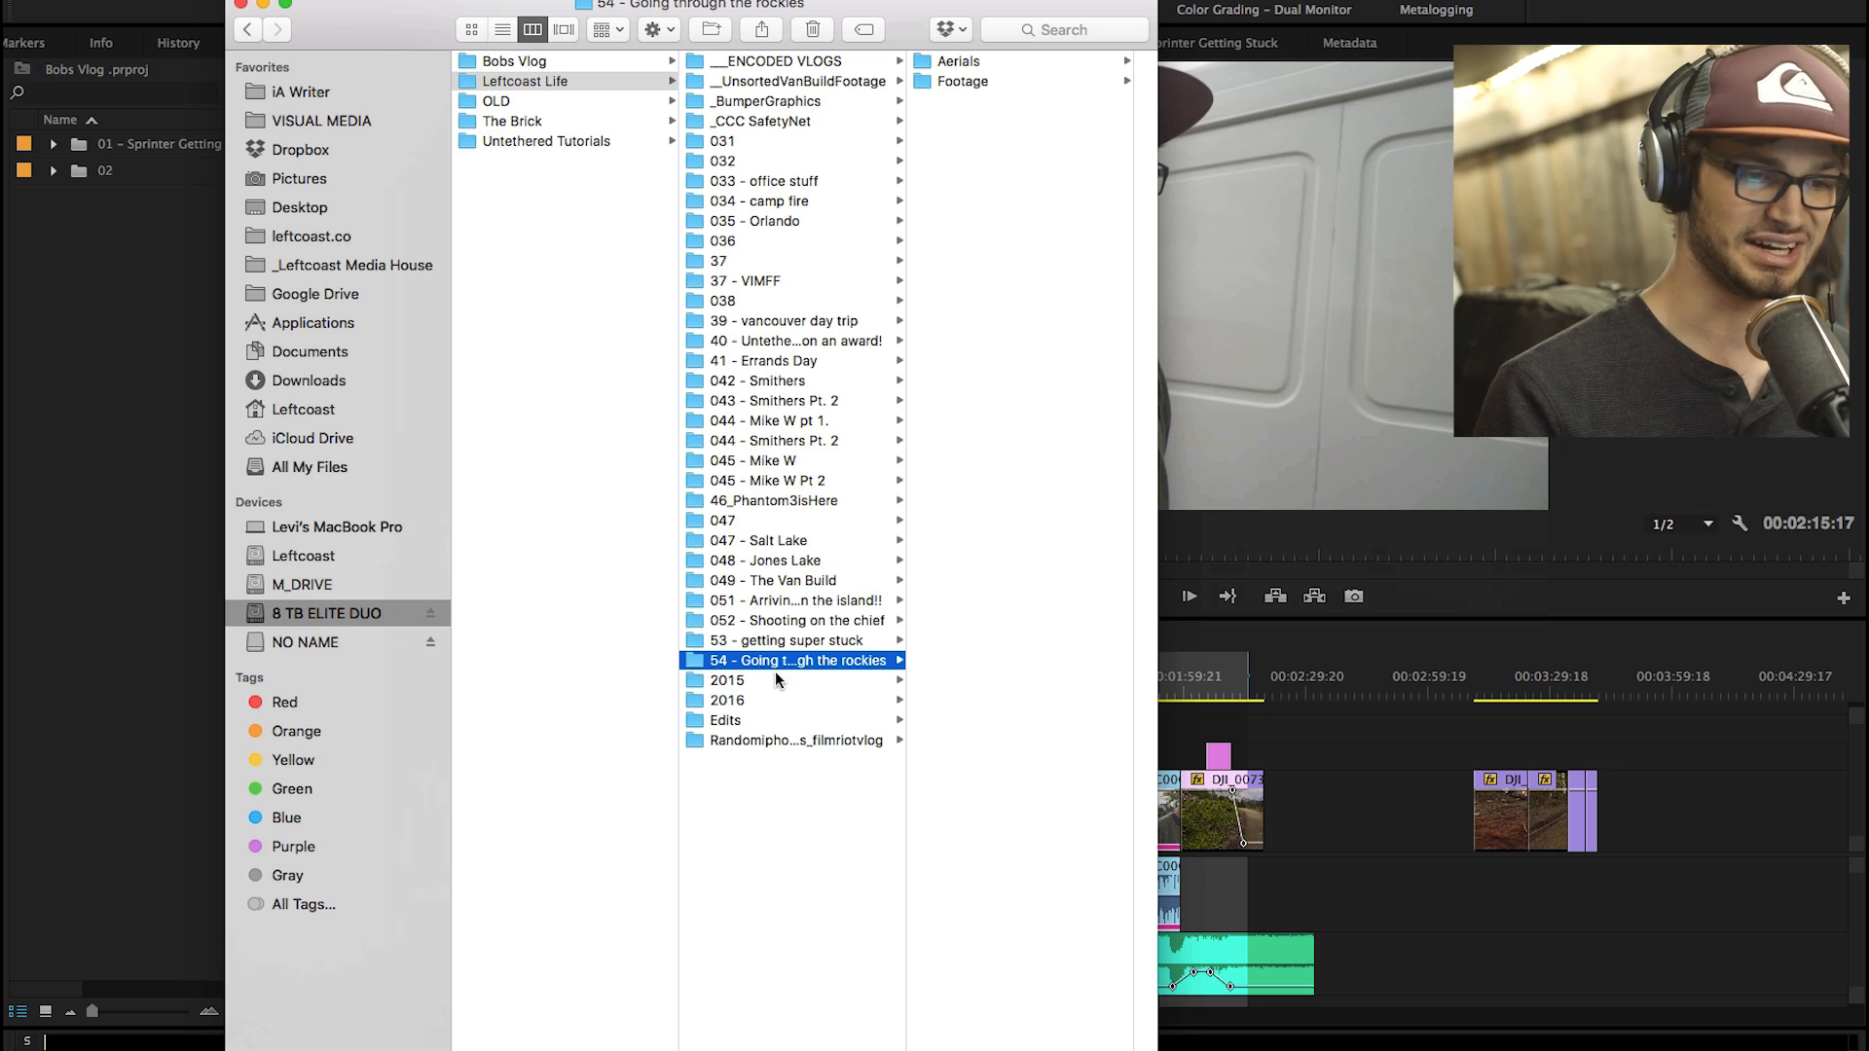
shift+click(763, 143)
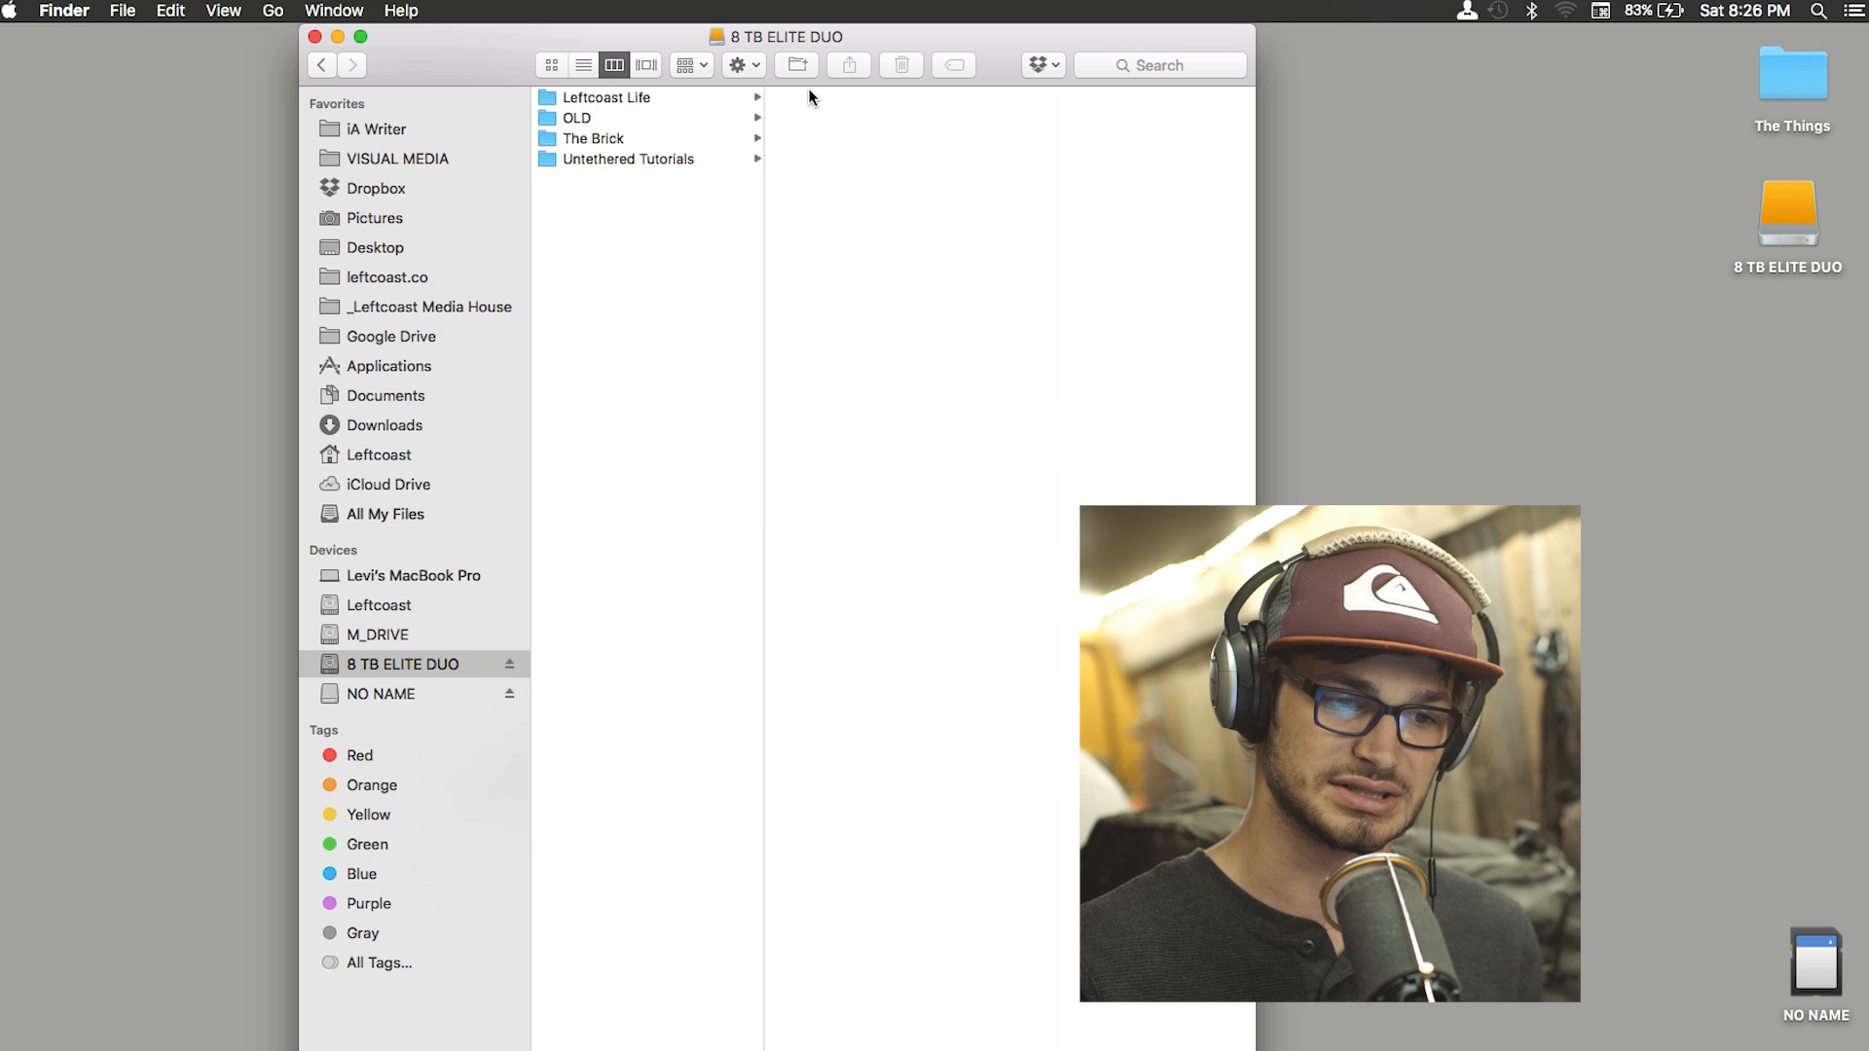
Create a folder named Bobs Vlog at the root of the 8 TB ELITE DUO drive.
right_click(646, 275)
click(664, 290)
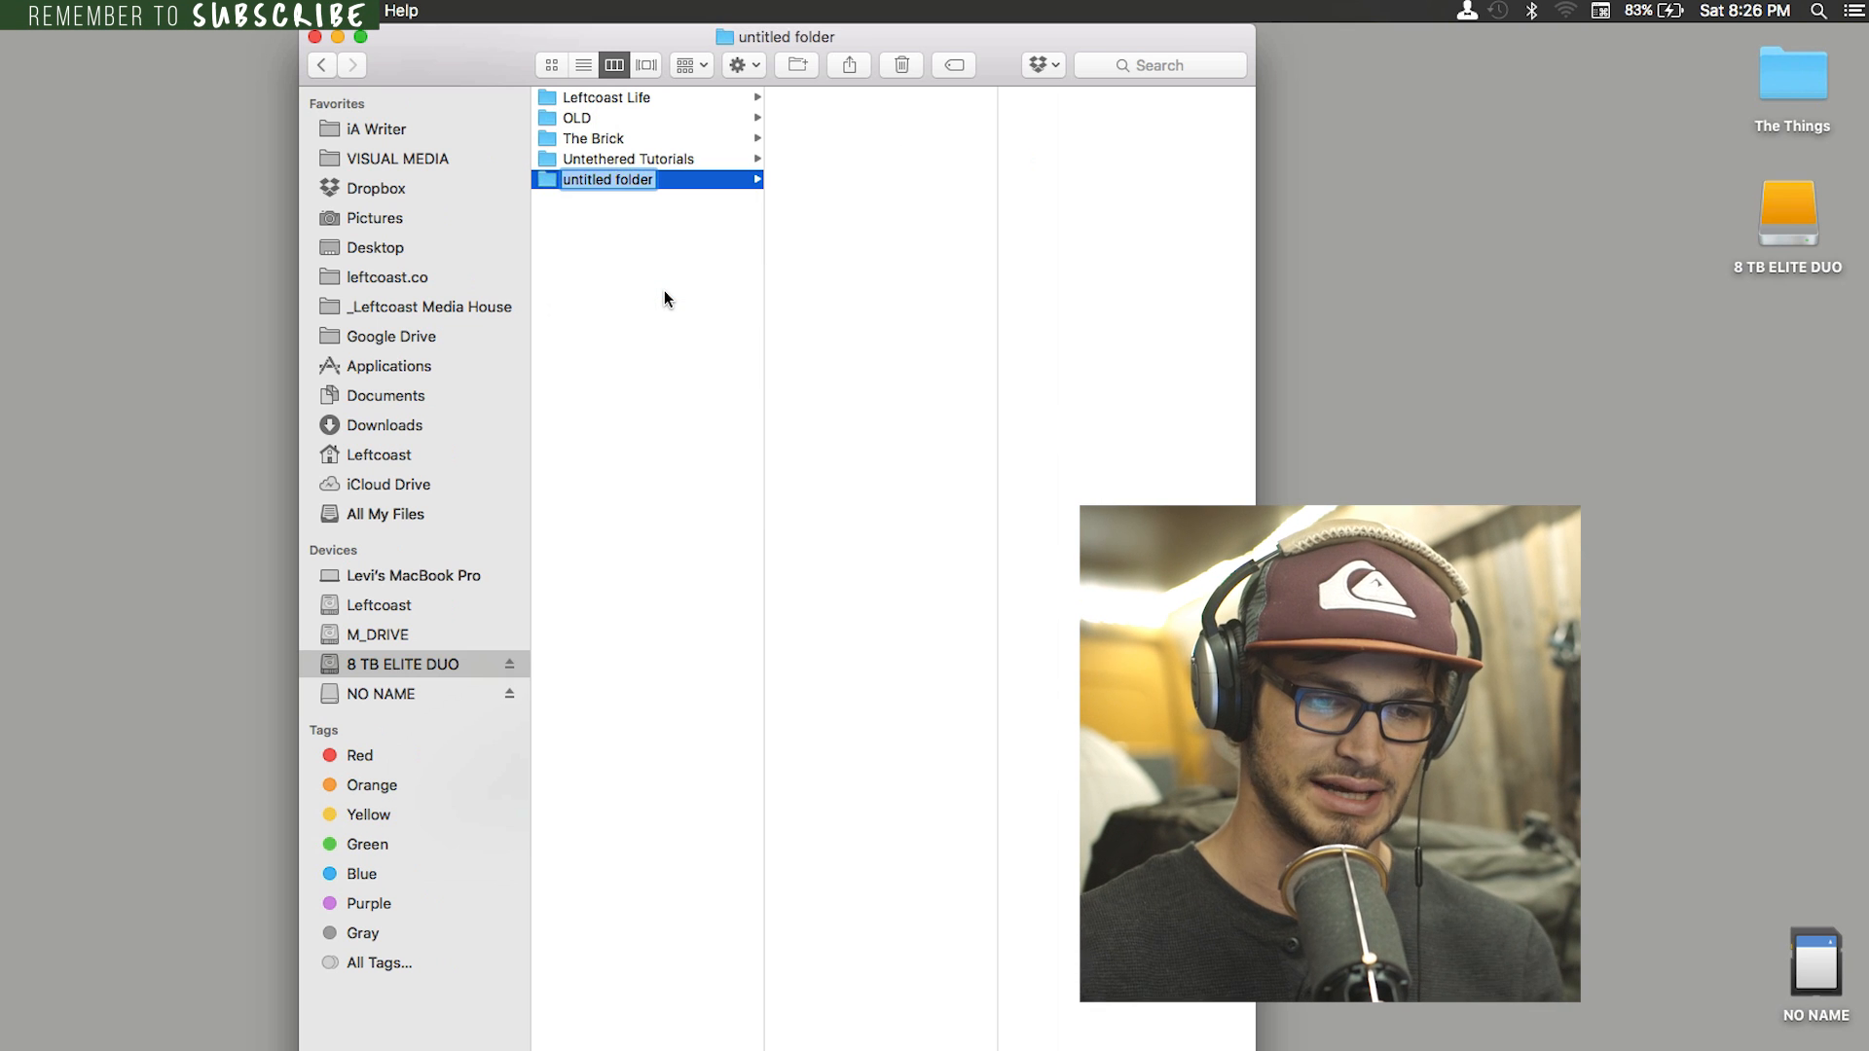
text(Bobs Vlog)
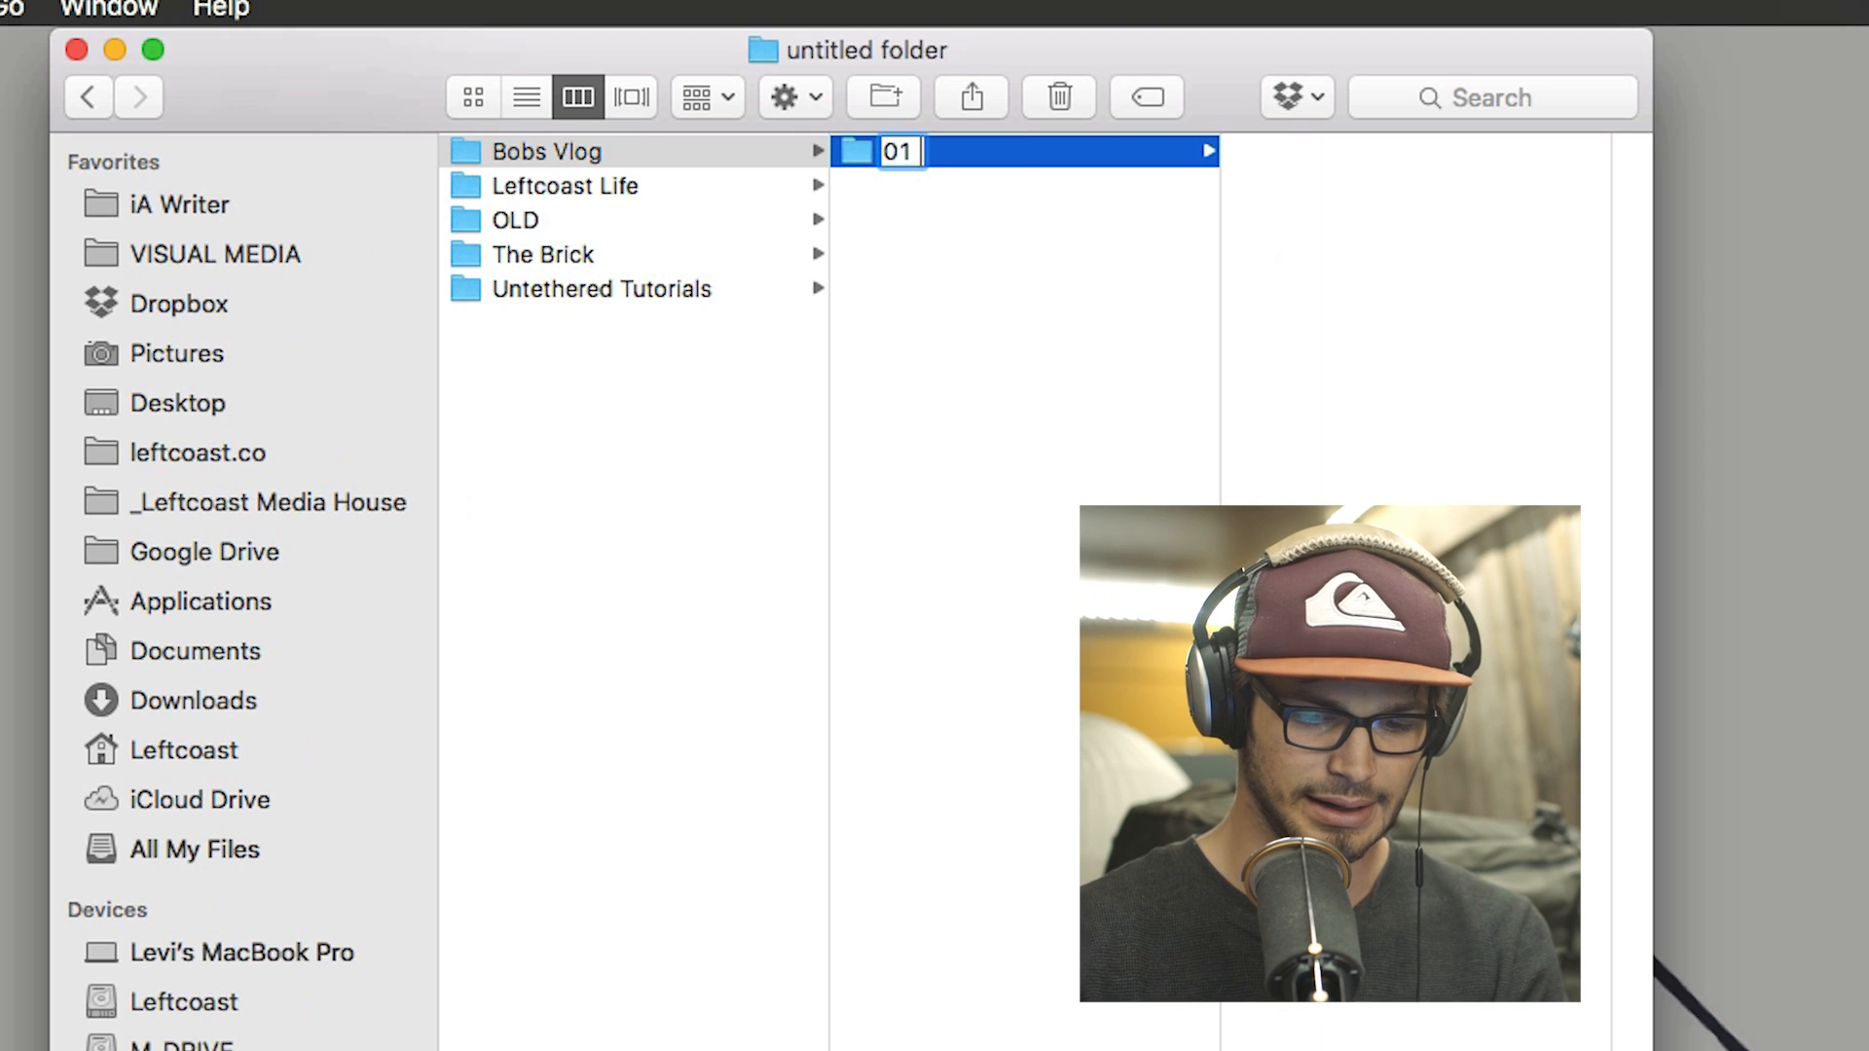
Name the new subfolder inside Bobs Vlog 01 - Sprinter Getting Stuck.
text(-)
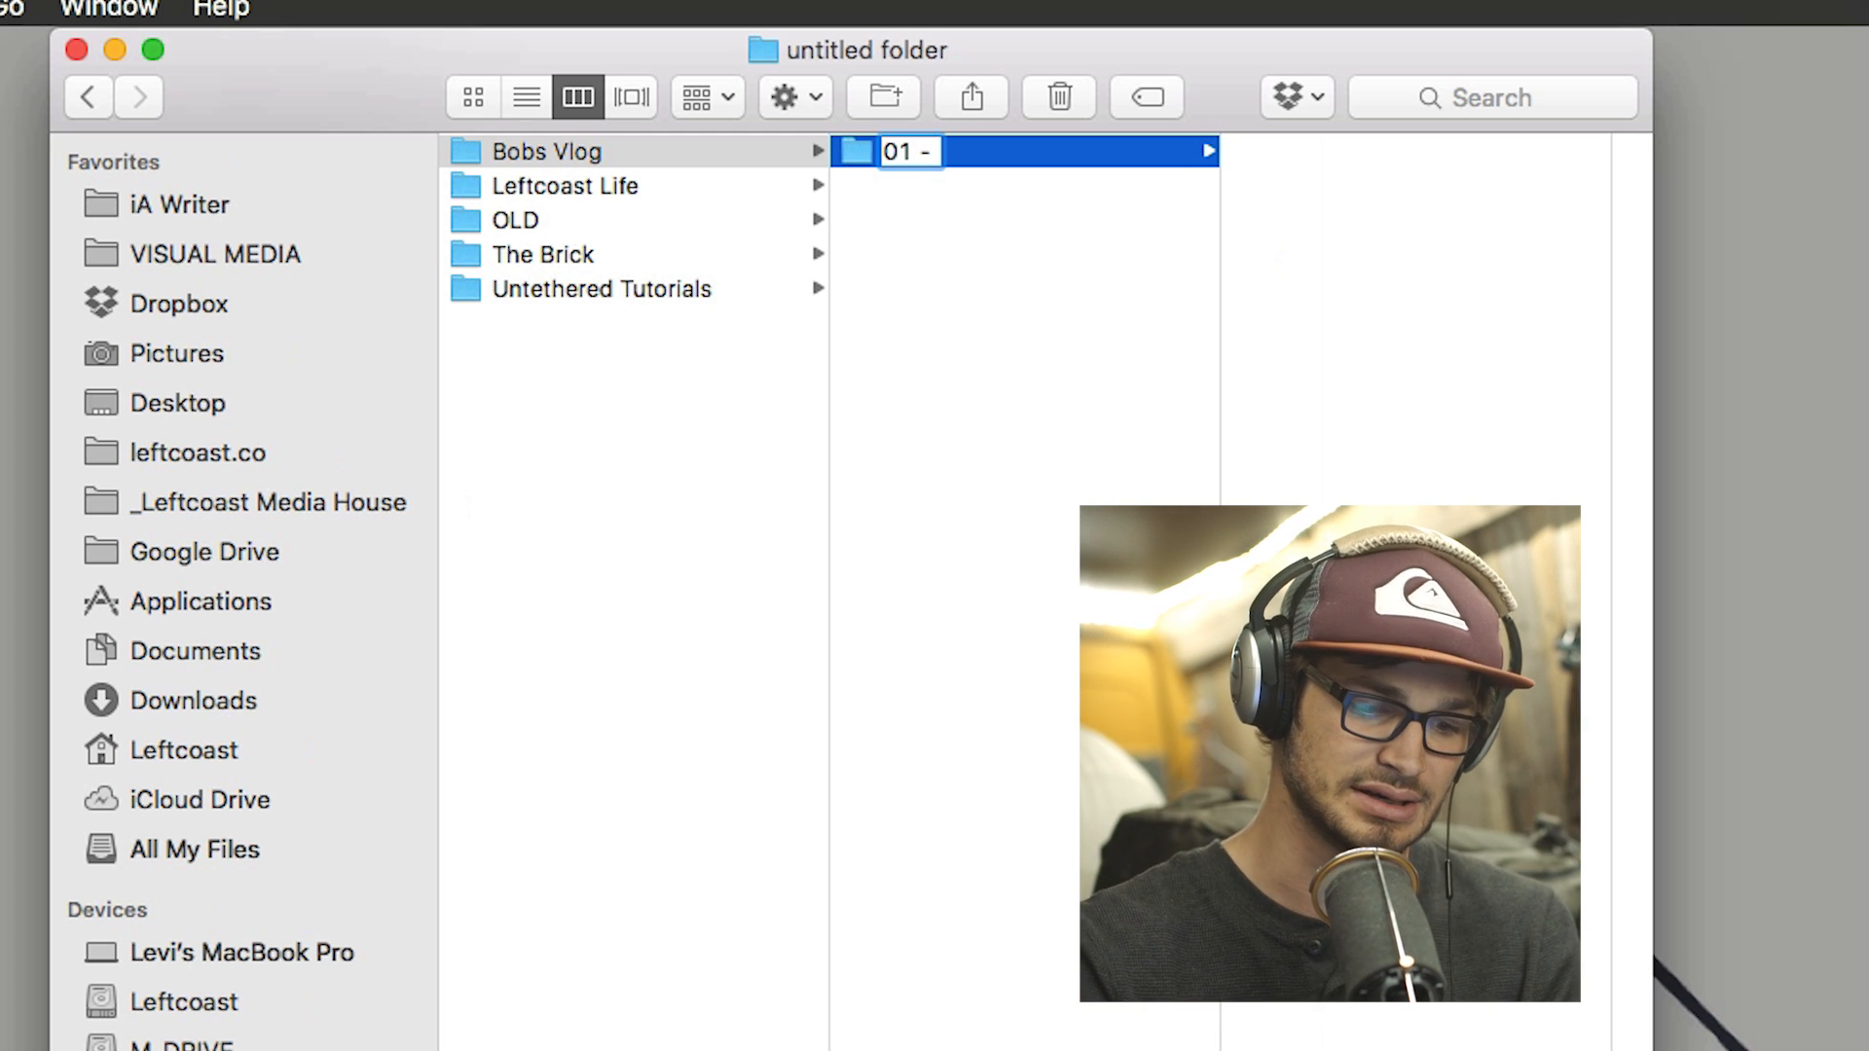
text(Sprt)
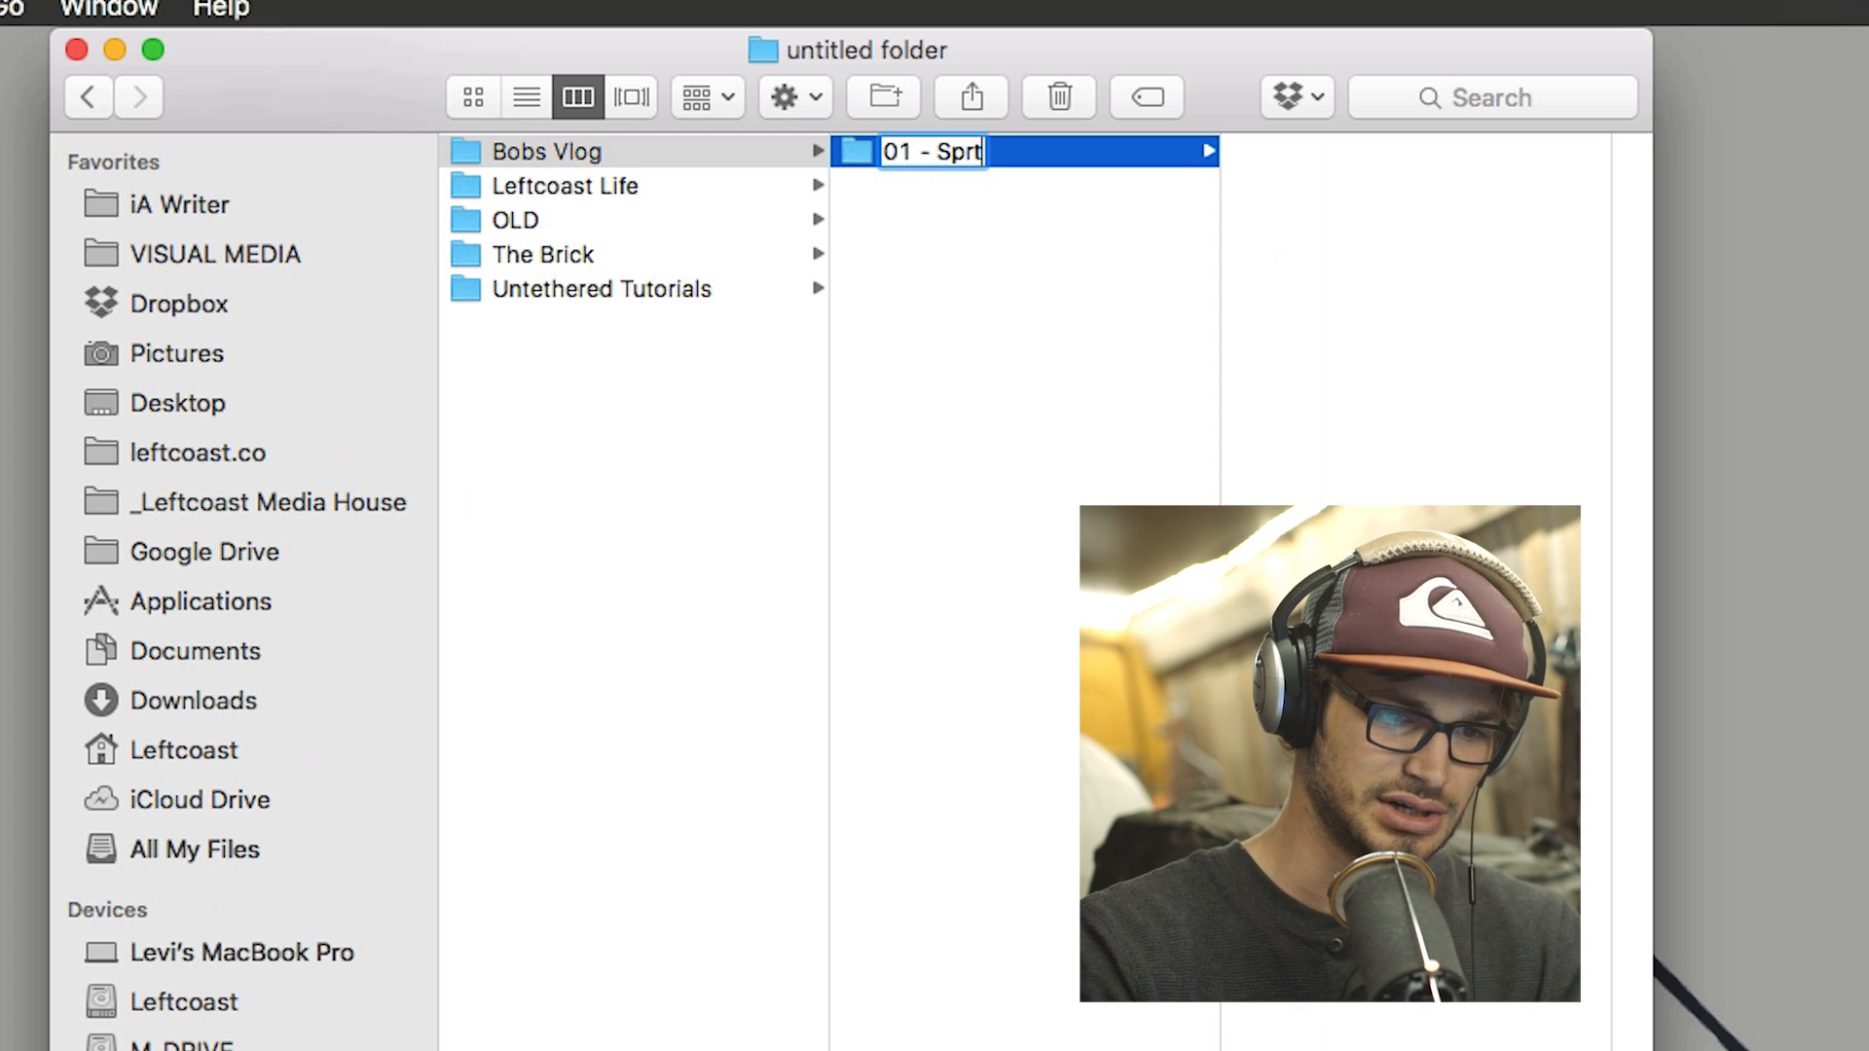
key(BackSpace)
text(inter)
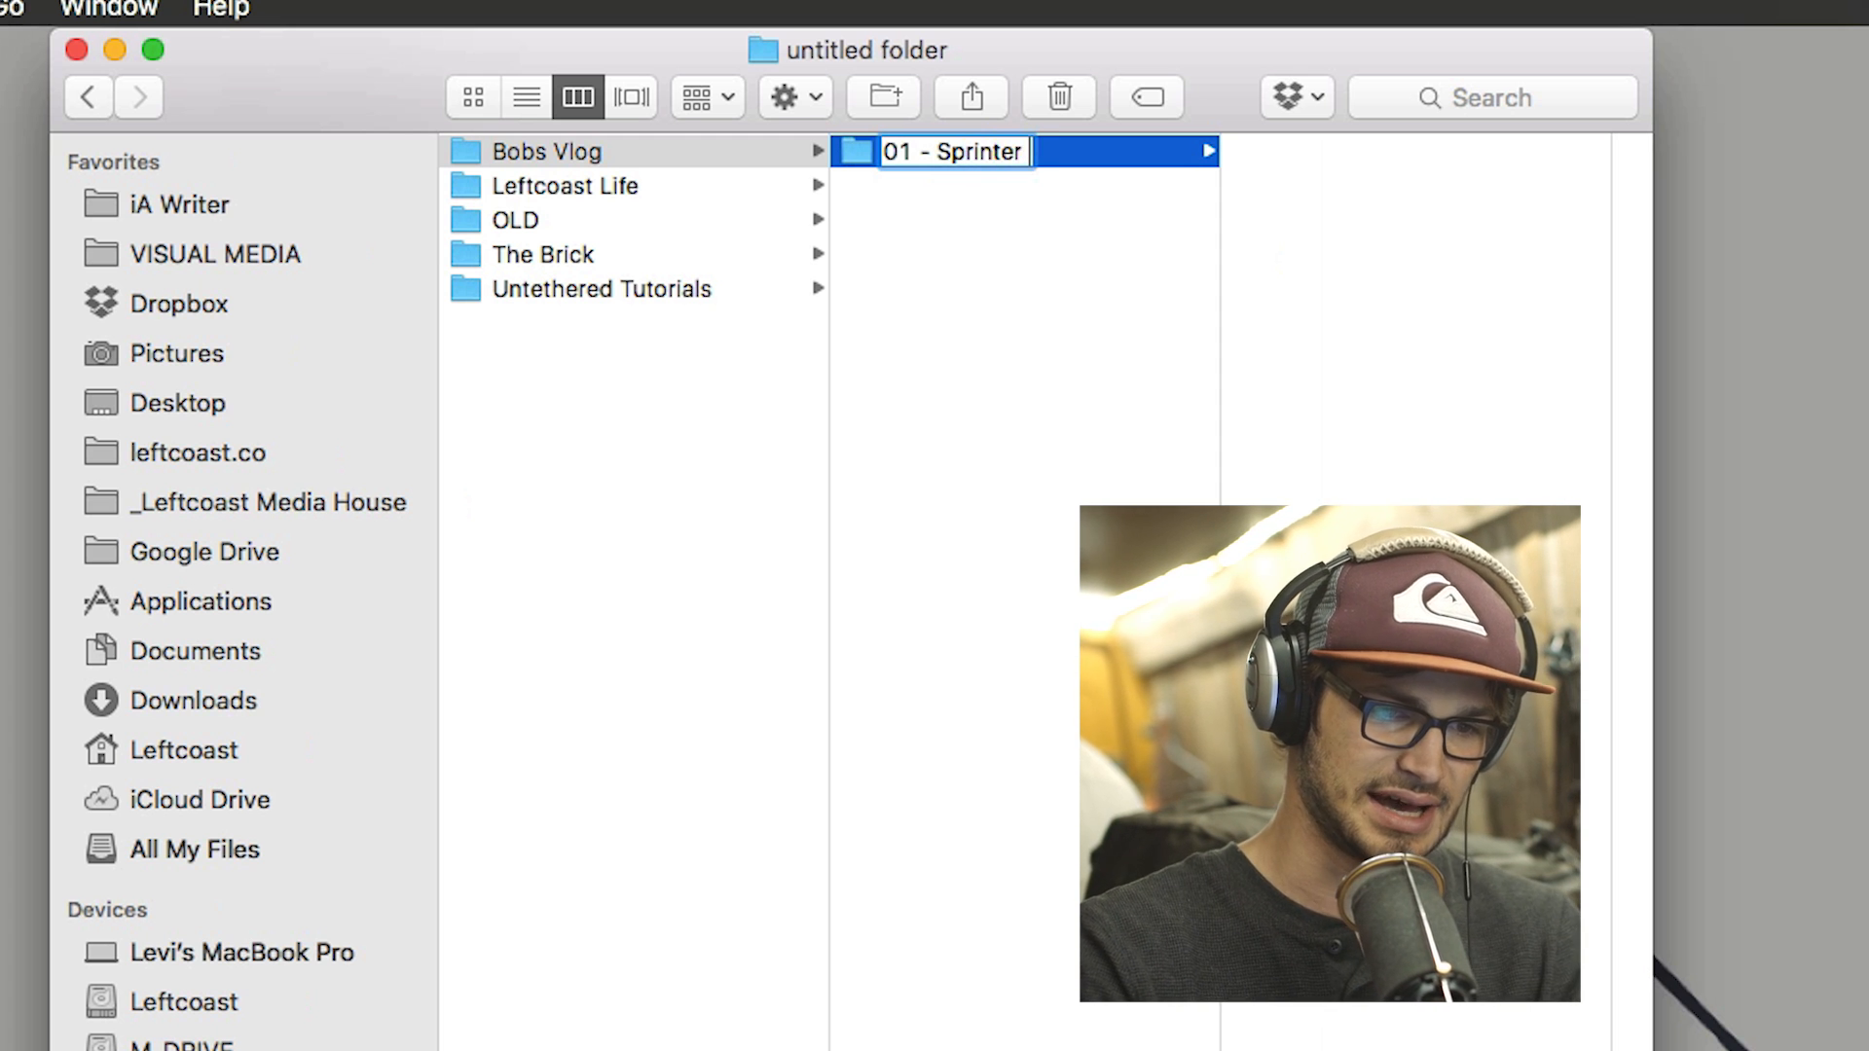
text( Getting STu)
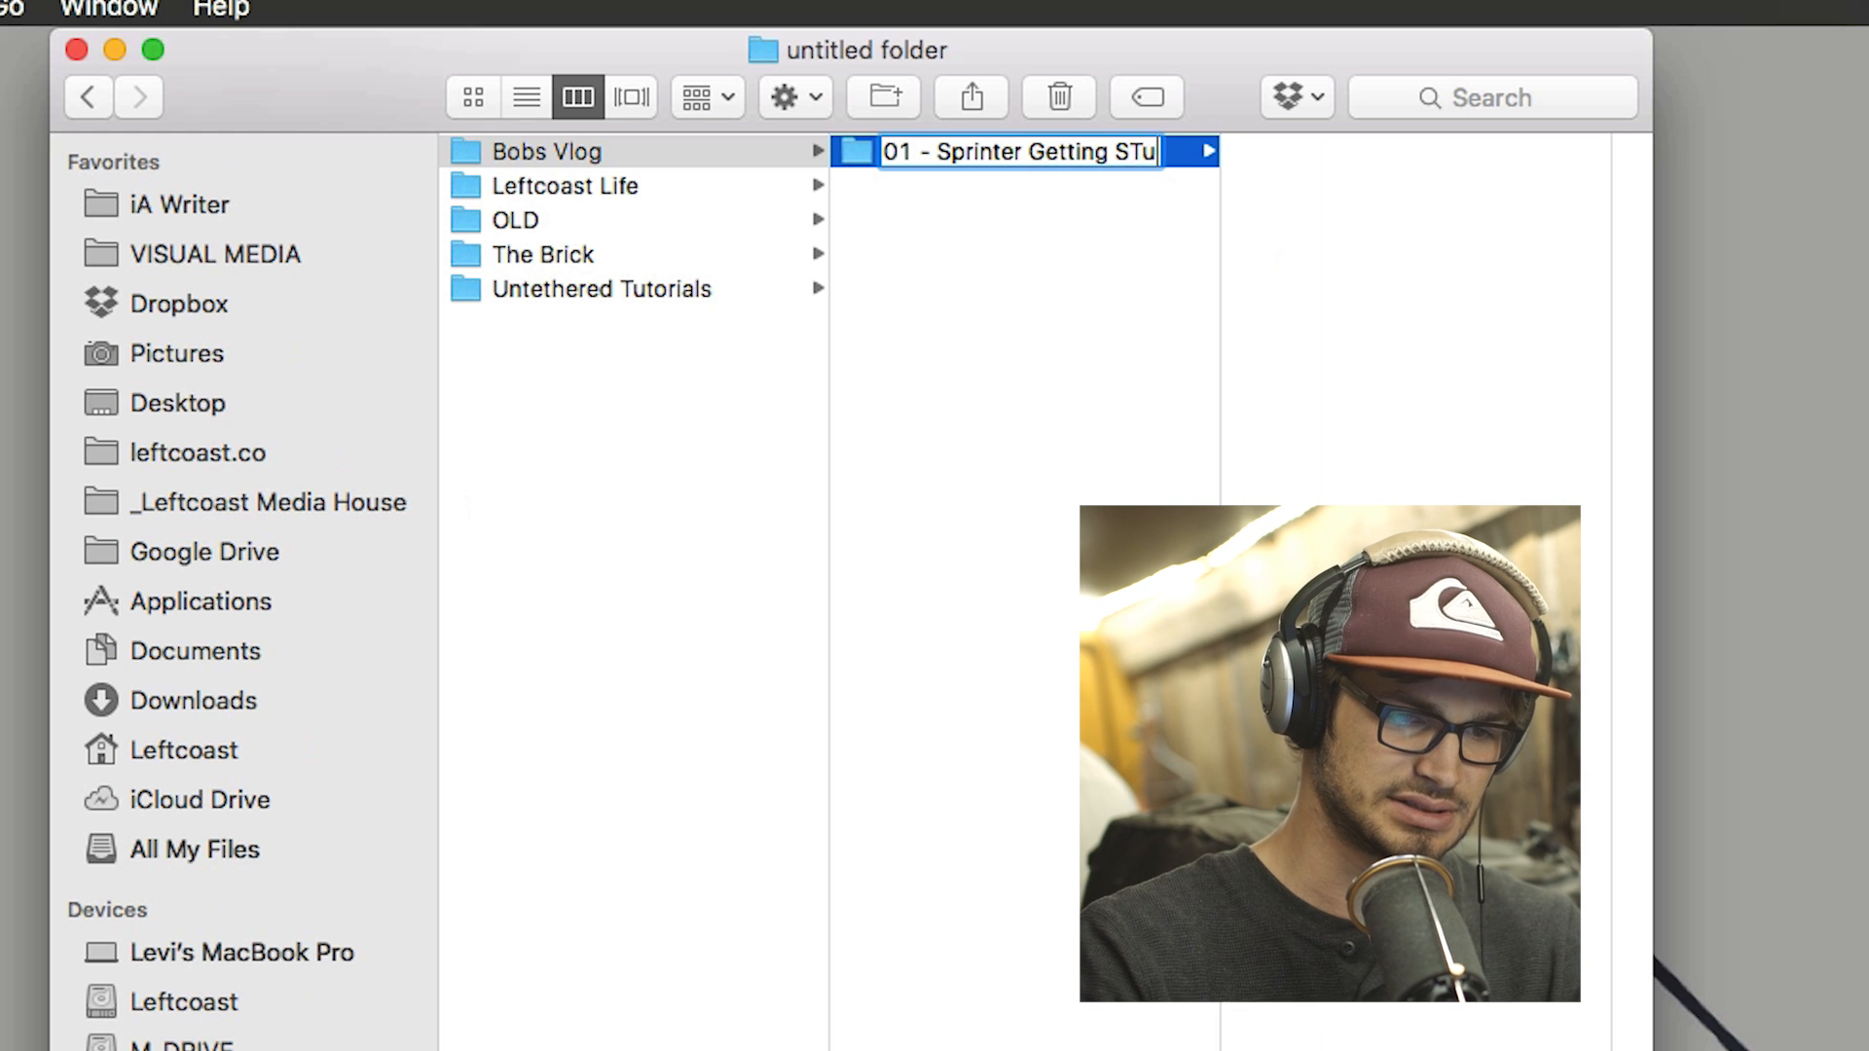
key(BackSpace)
key(BackSpace)
text(tuck)
key(Return)
click(954, 260)
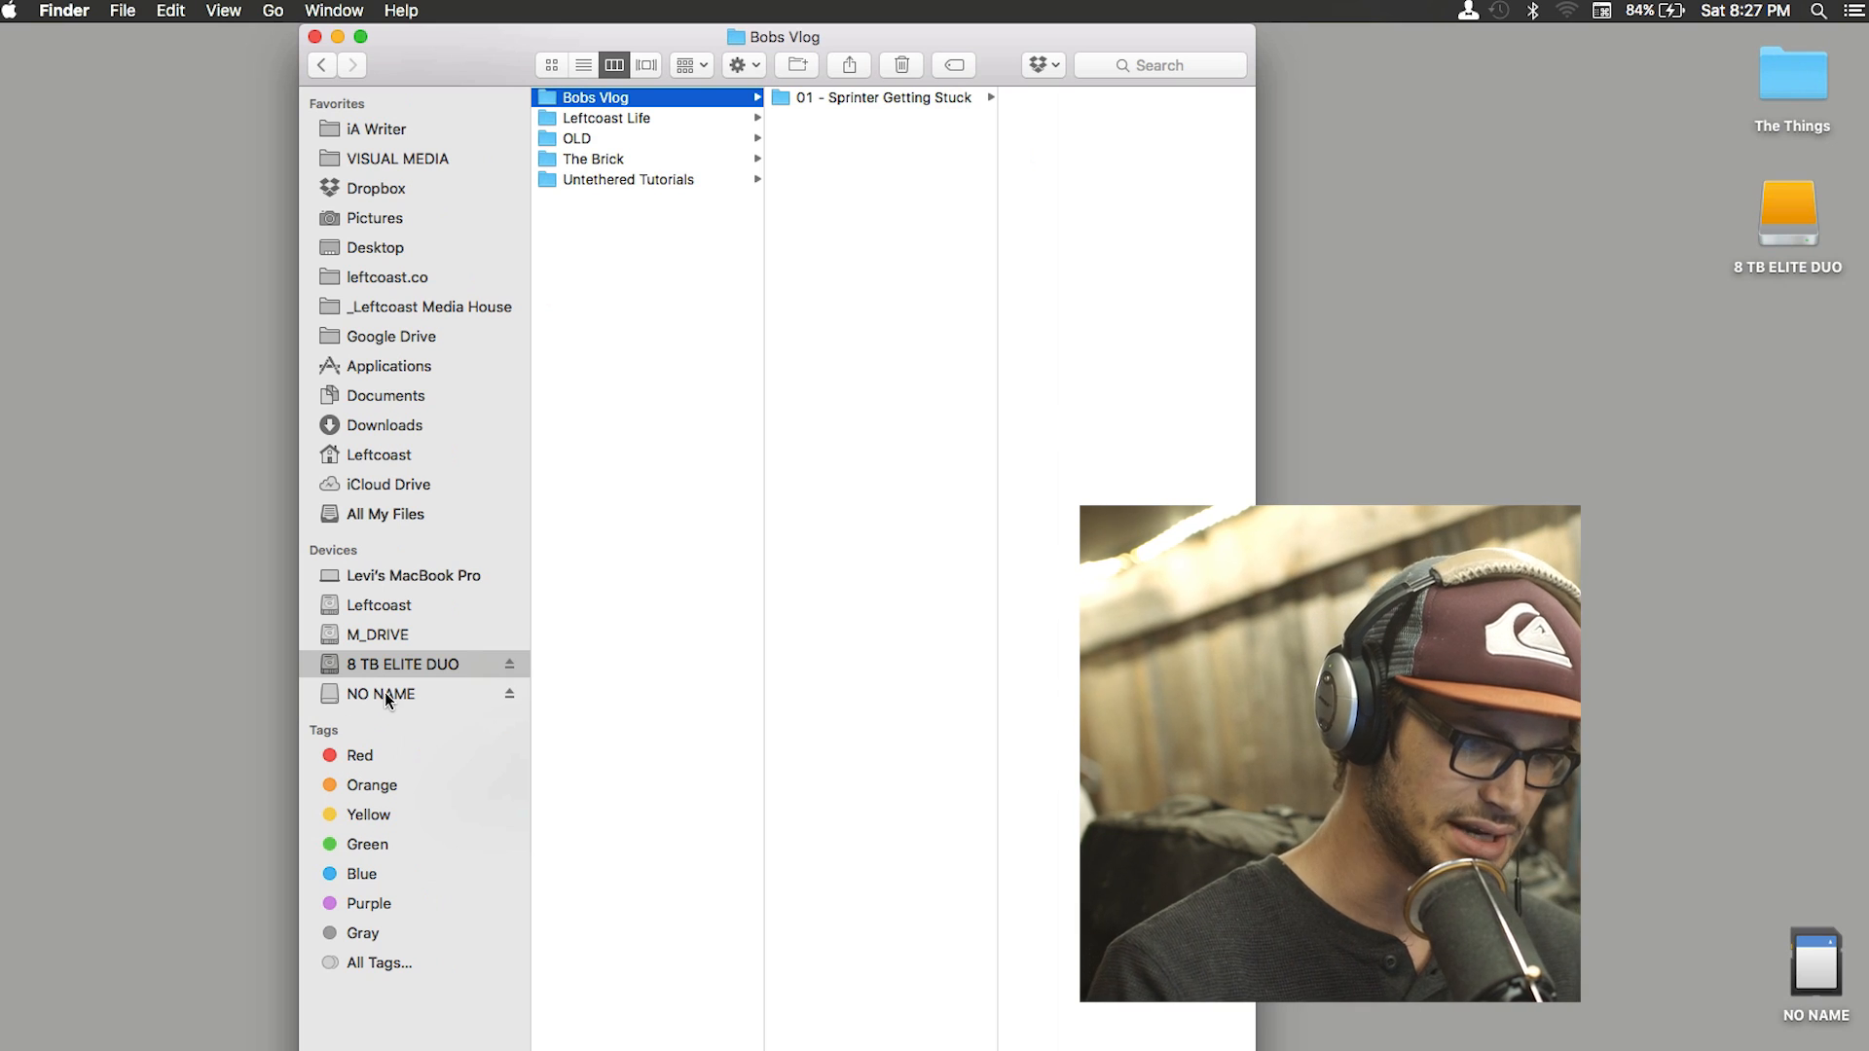
Copy the DCIM, MISC, MP_ROOT and PRIVATE folders from the NO NAME card and return to Bobs Vlog.
click(384, 692)
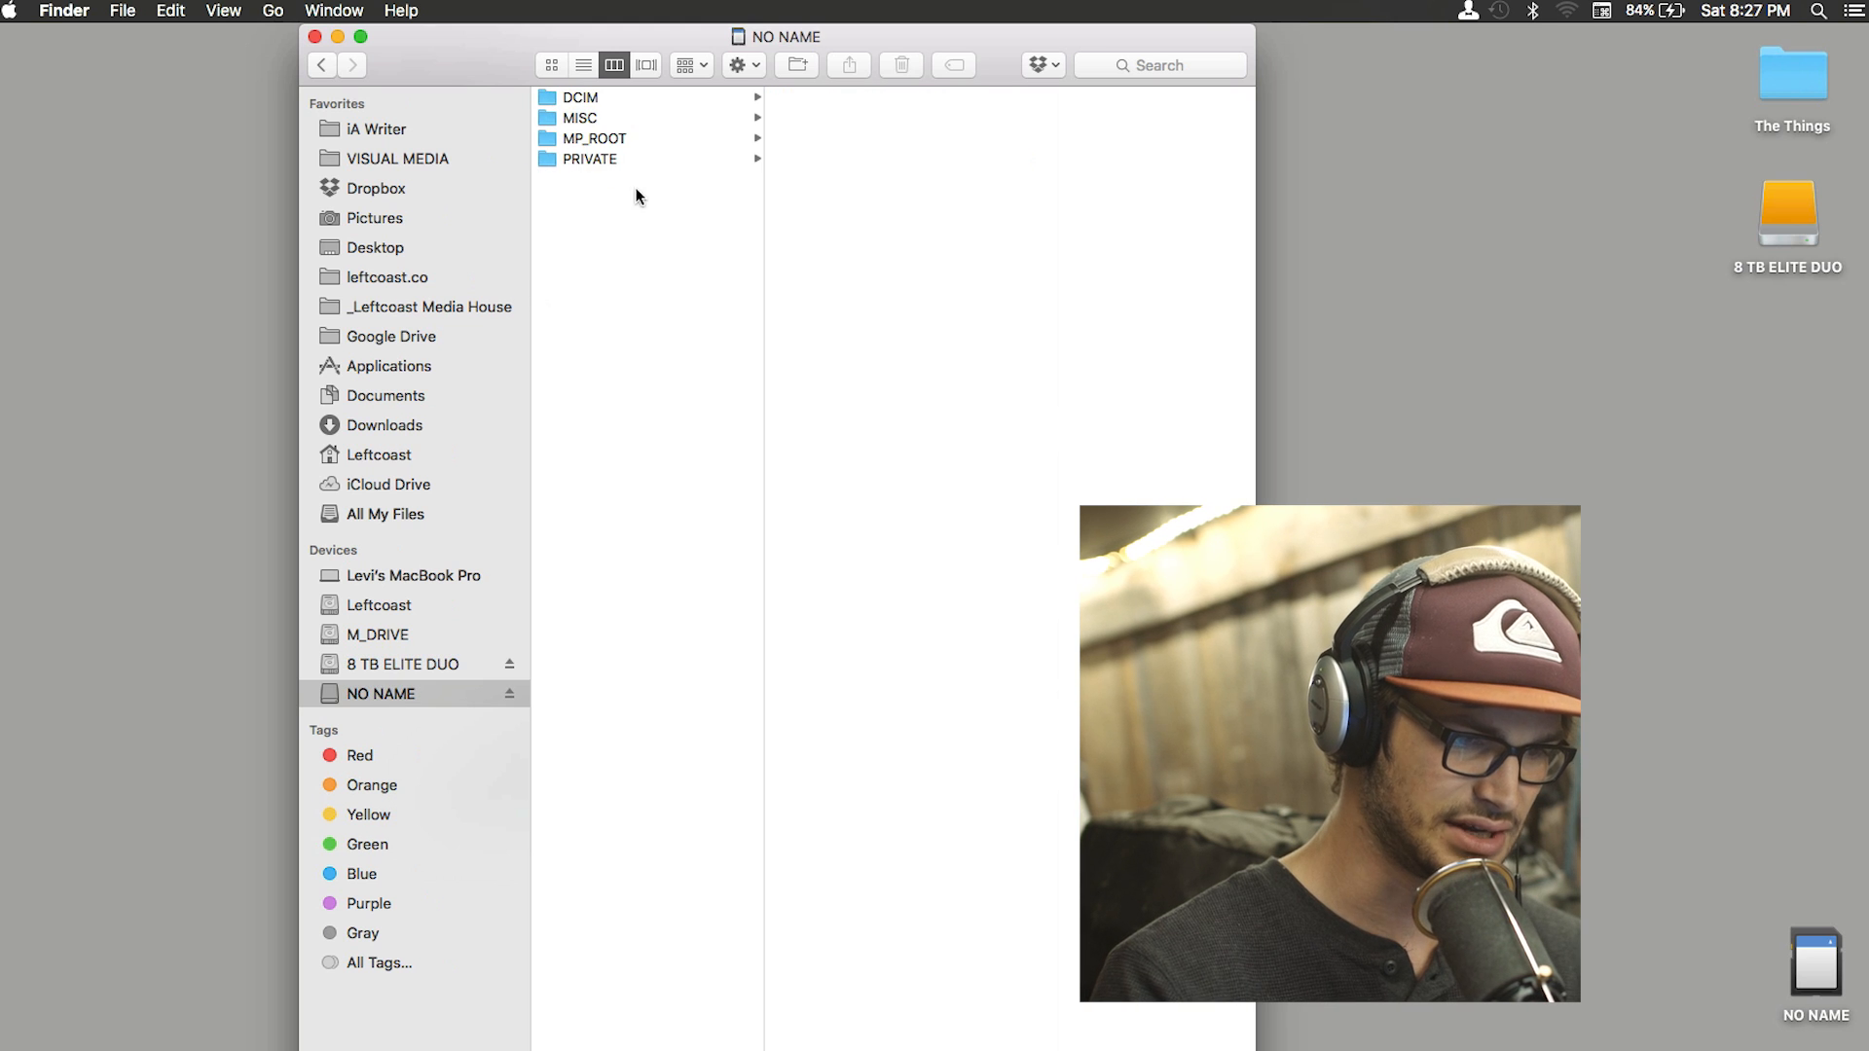
drag(635, 189, 639, 98)
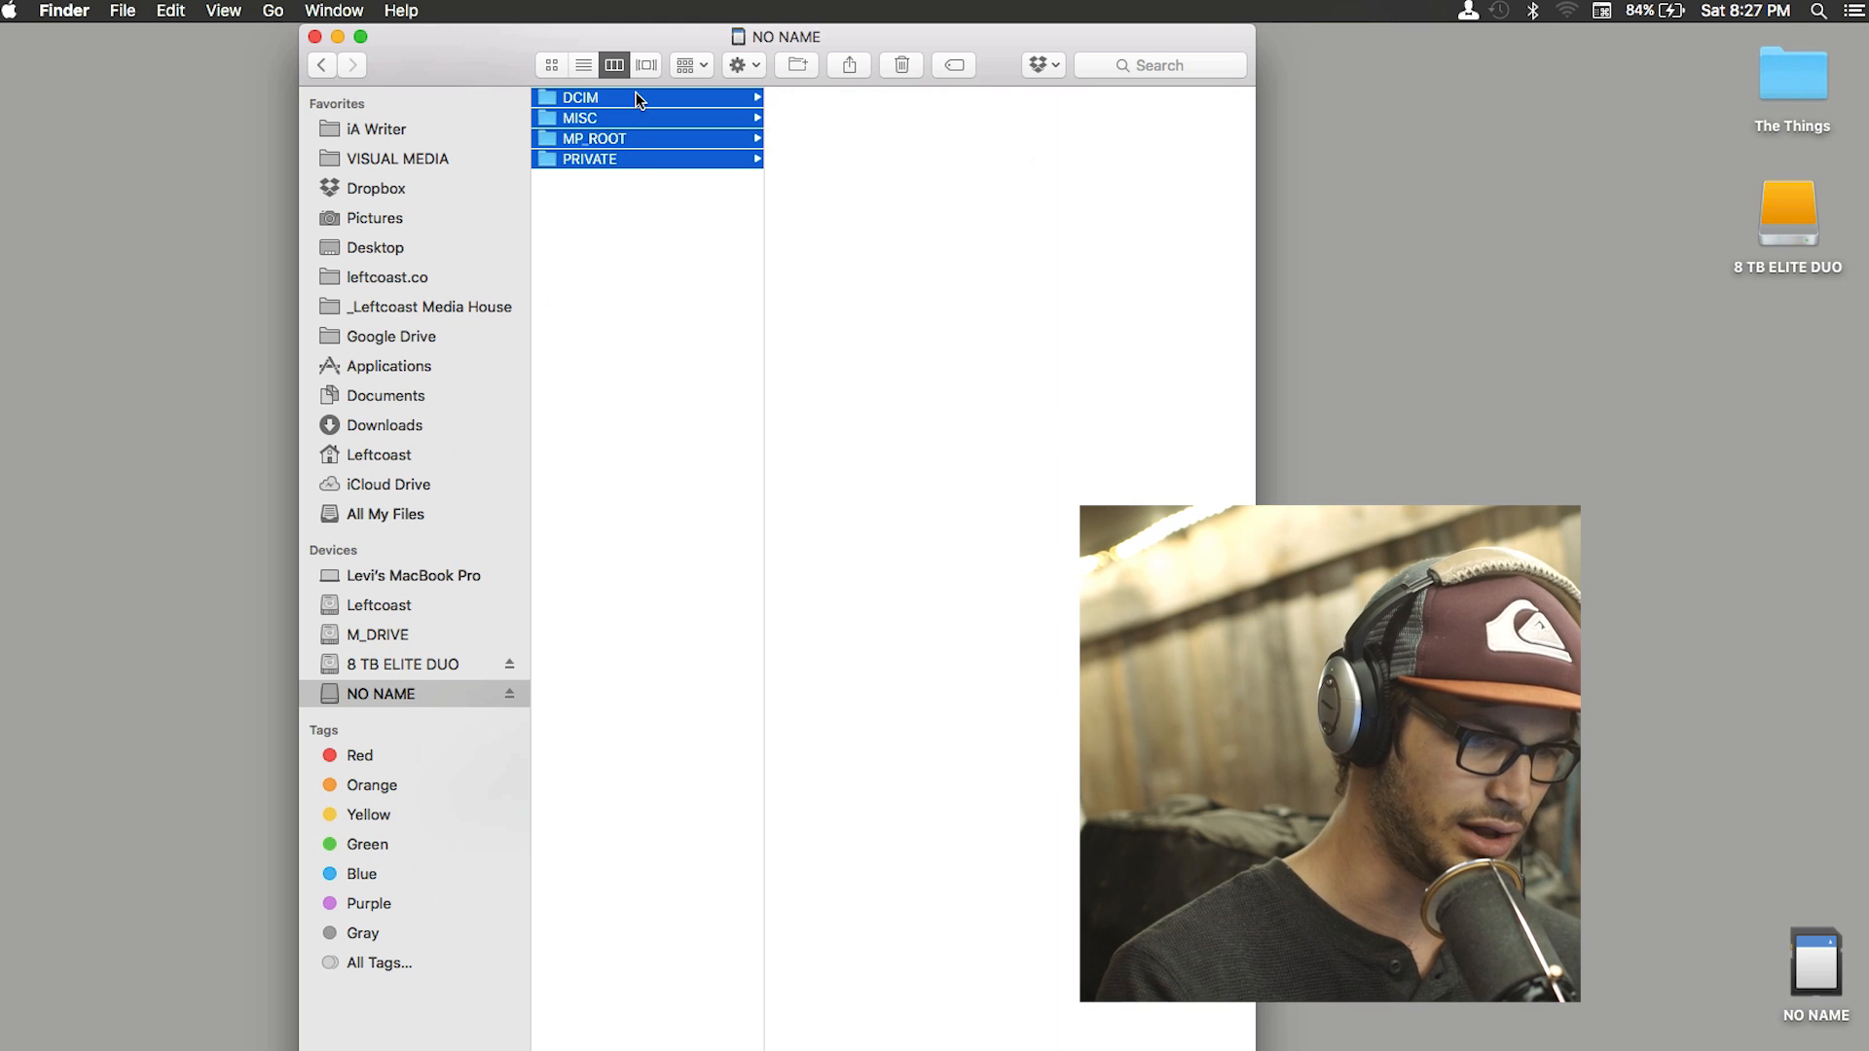
click(323, 66)
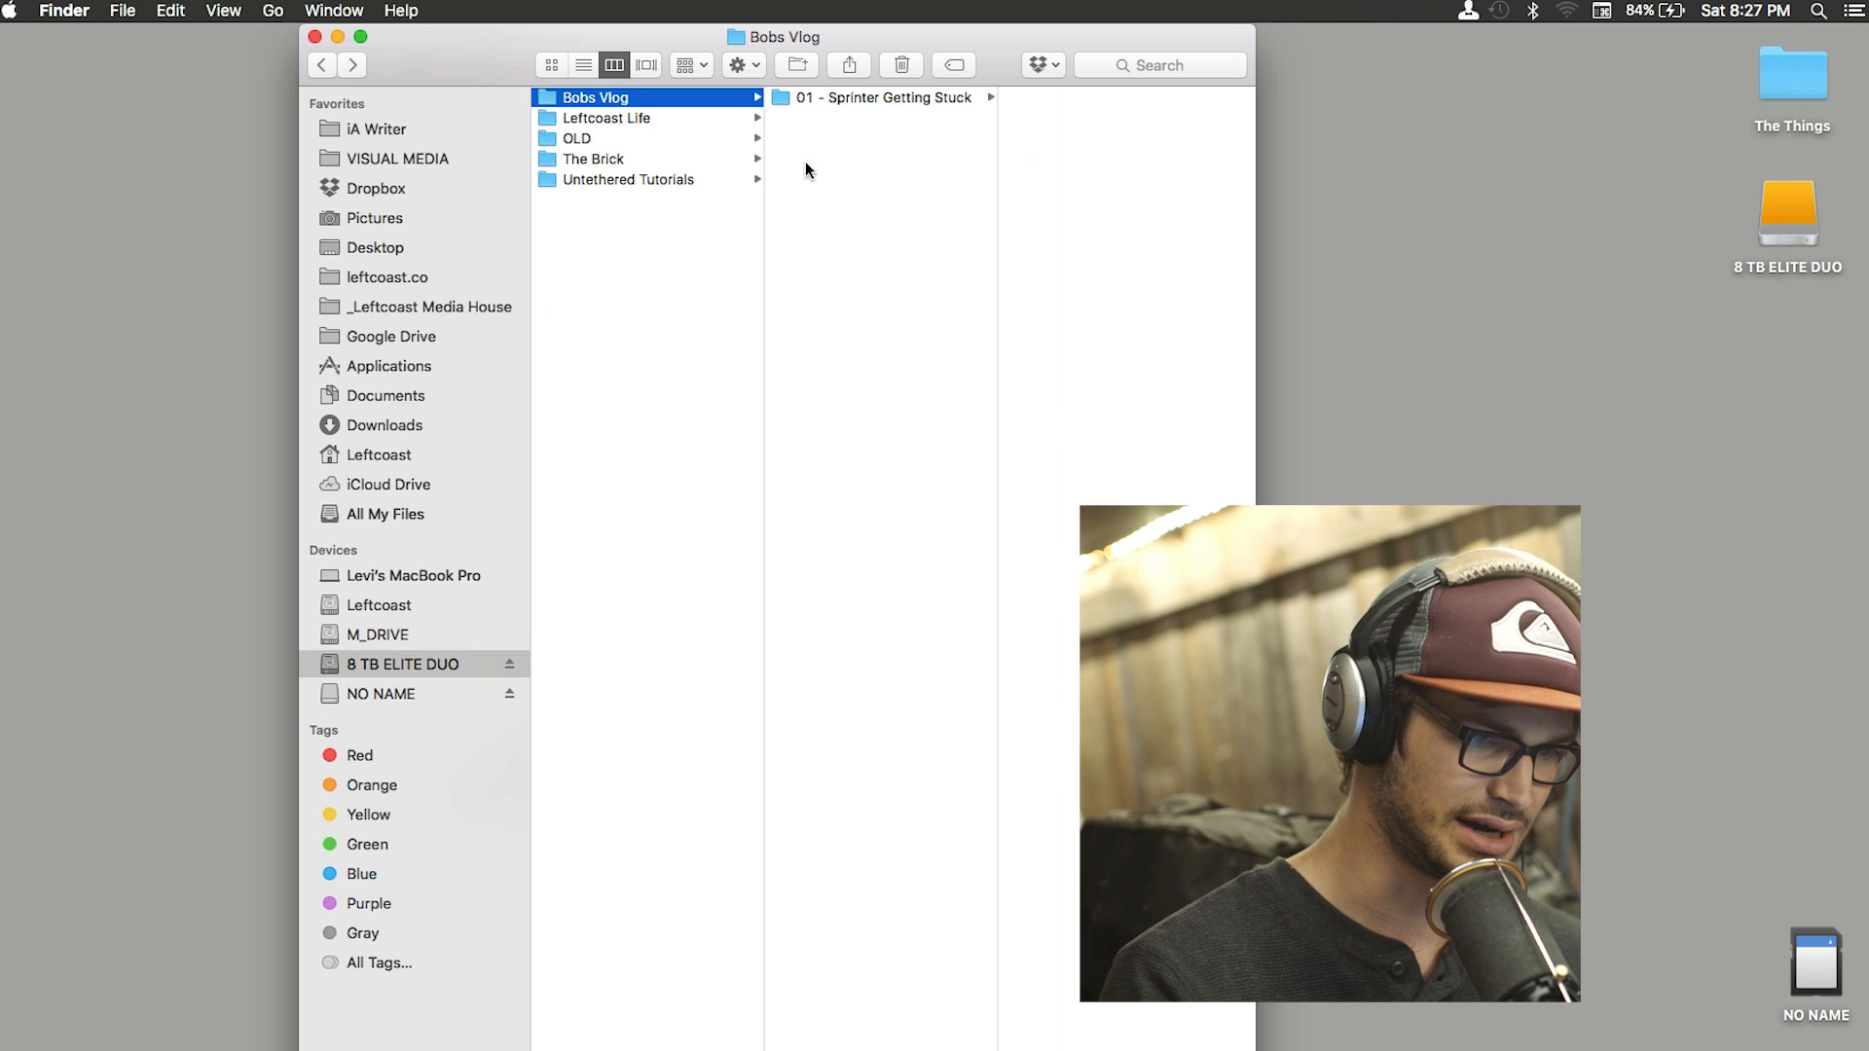
Create an A7s folder inside 01 - Sprinter Getting Stuck and paste the four copied card folders into it.
click(892, 95)
right_click(1107, 153)
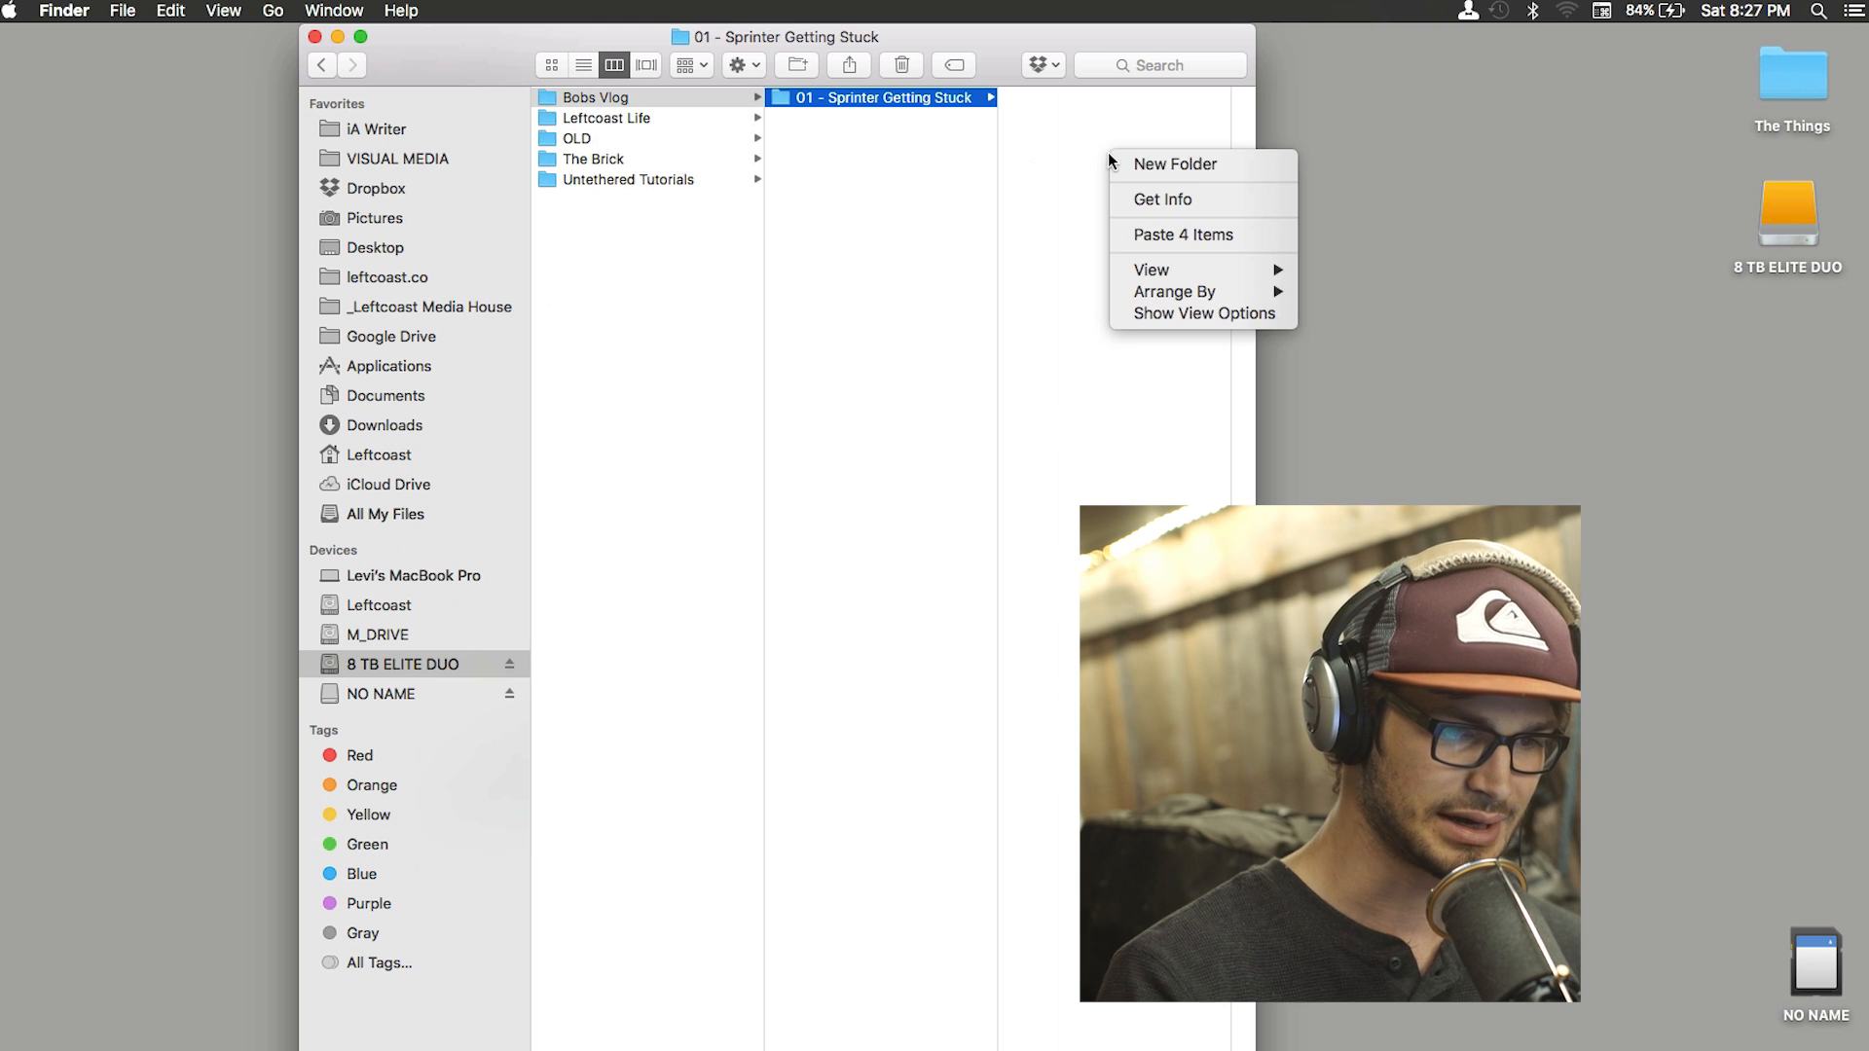
click(1124, 165)
text(A7s)
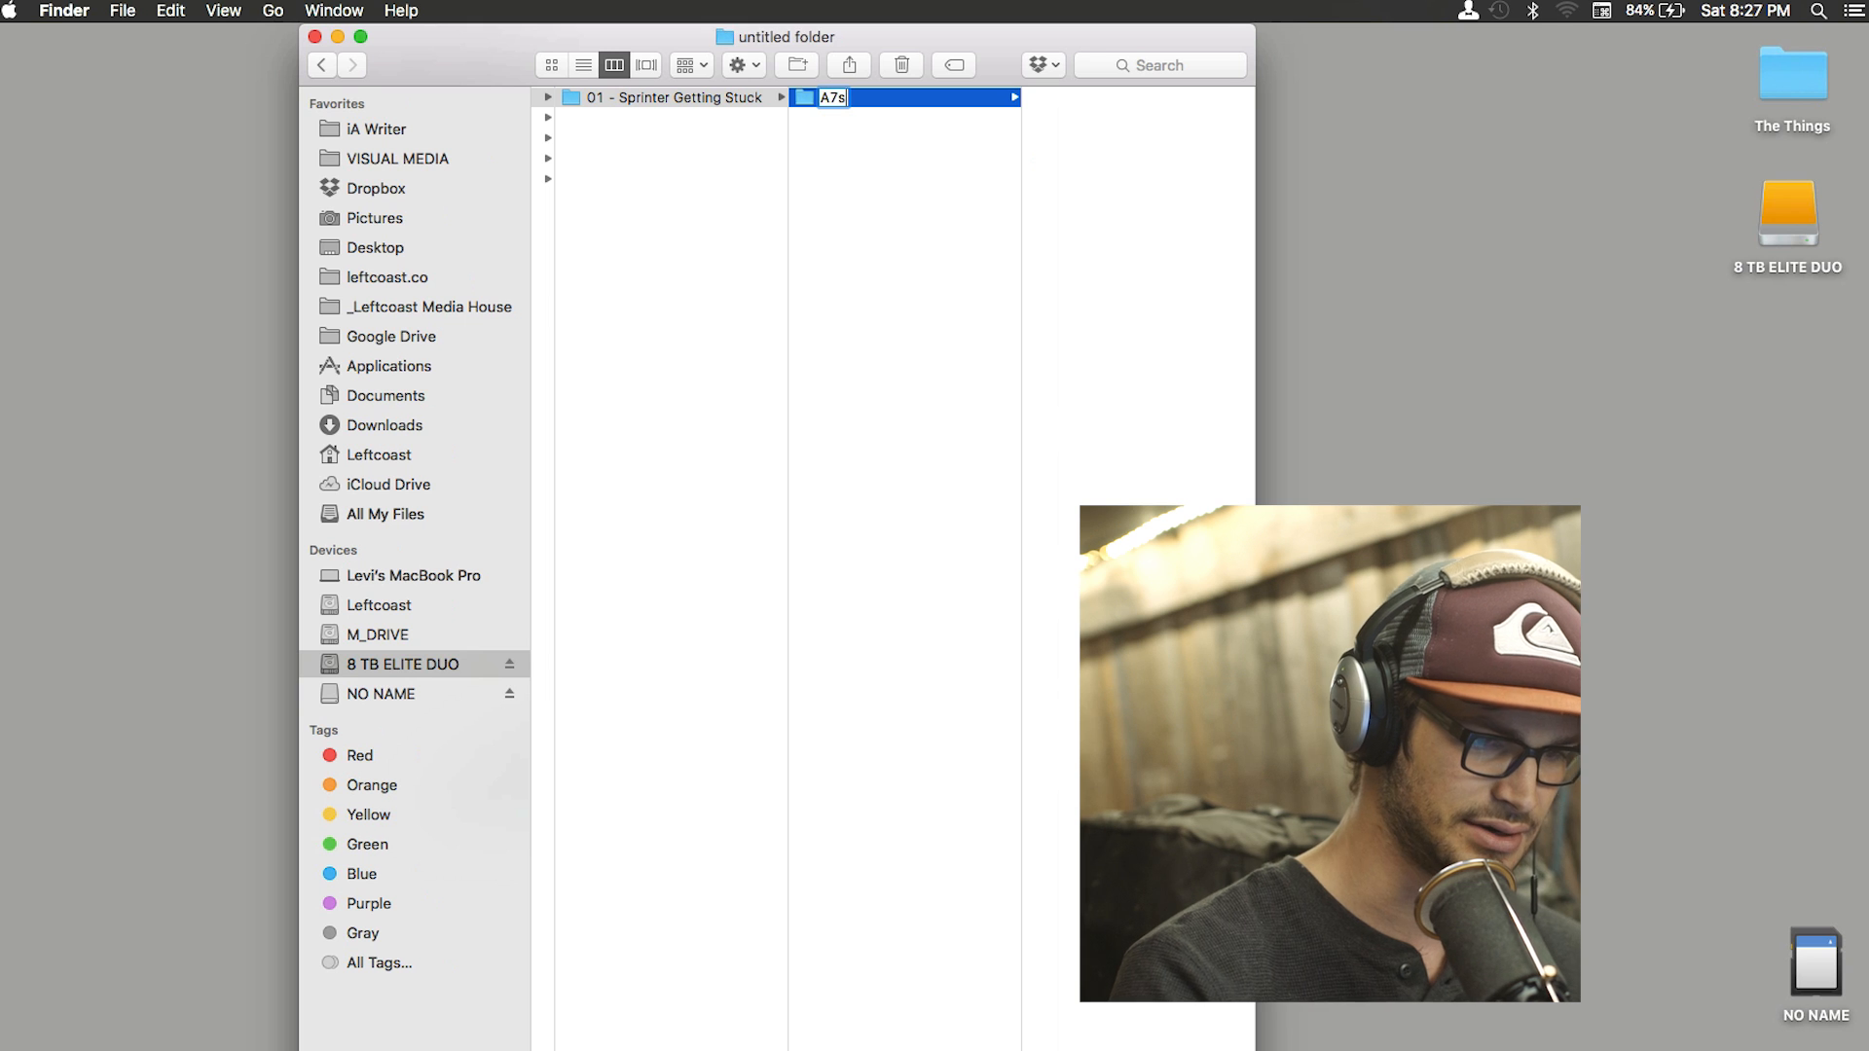
key(Return)
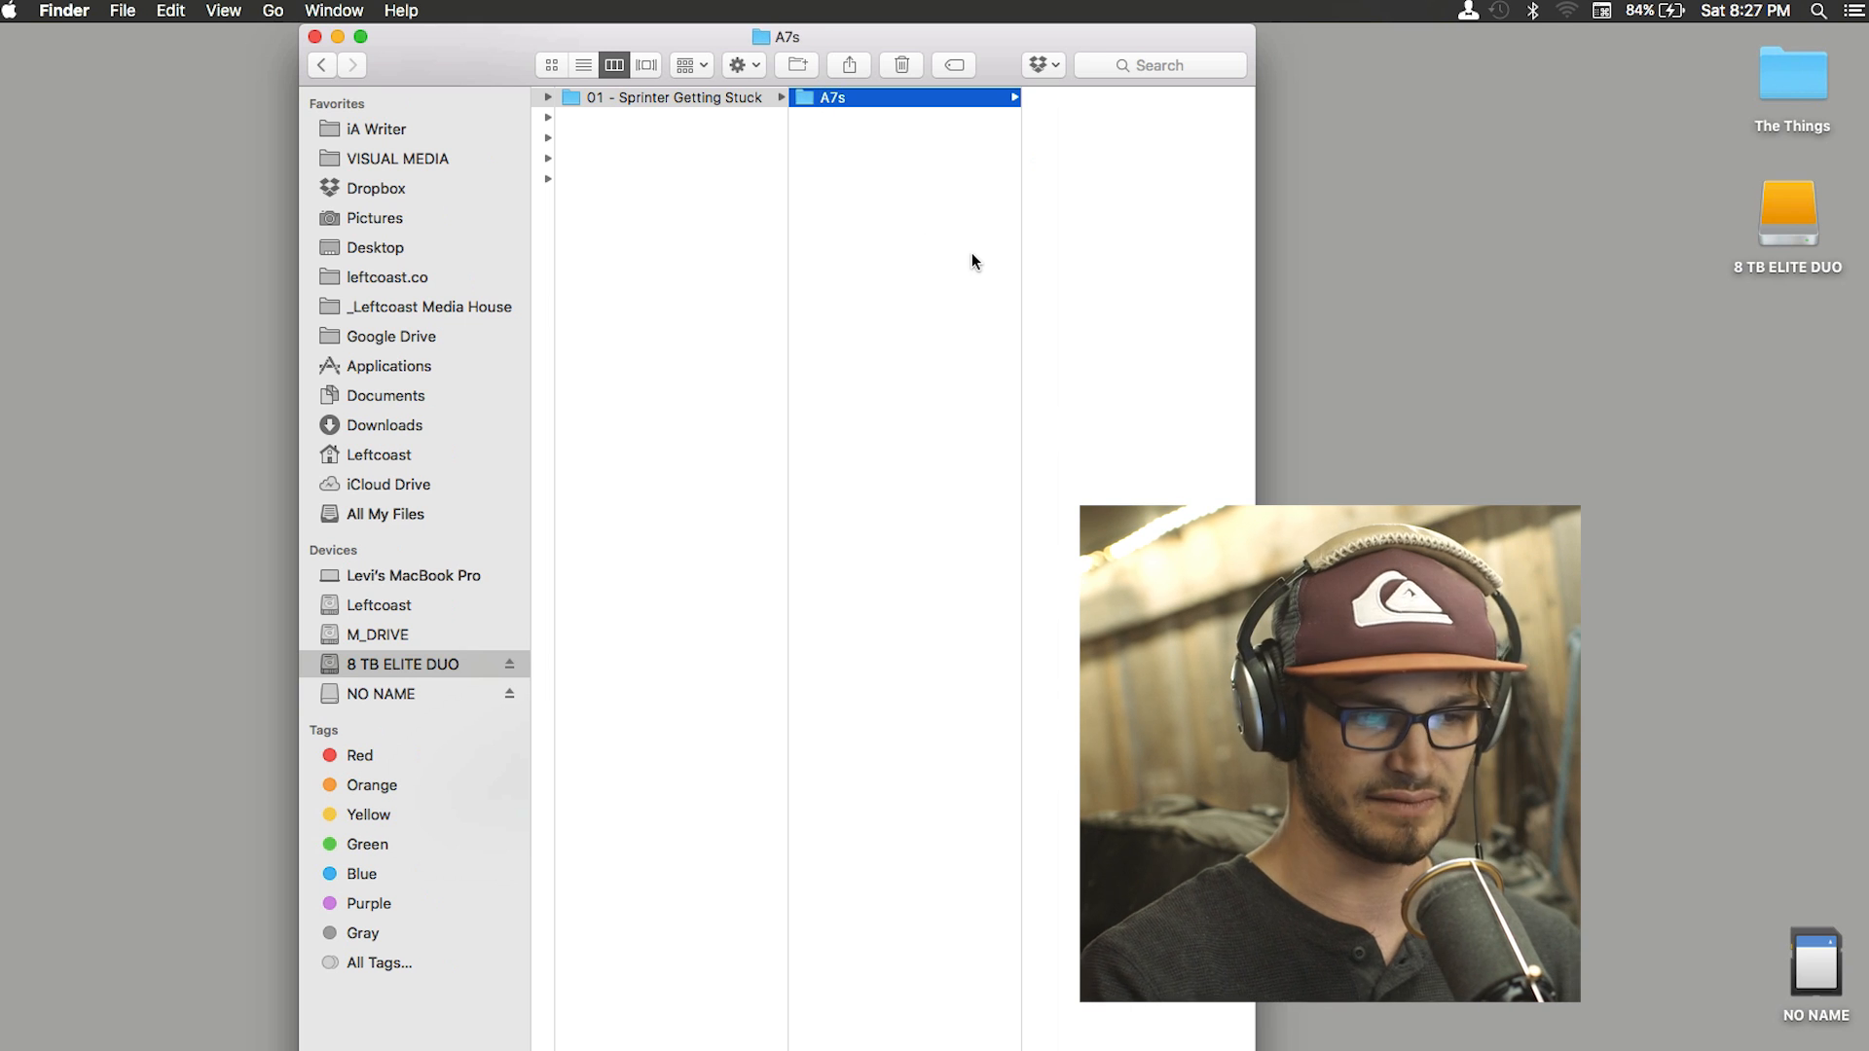
click(1058, 270)
key(super+v)
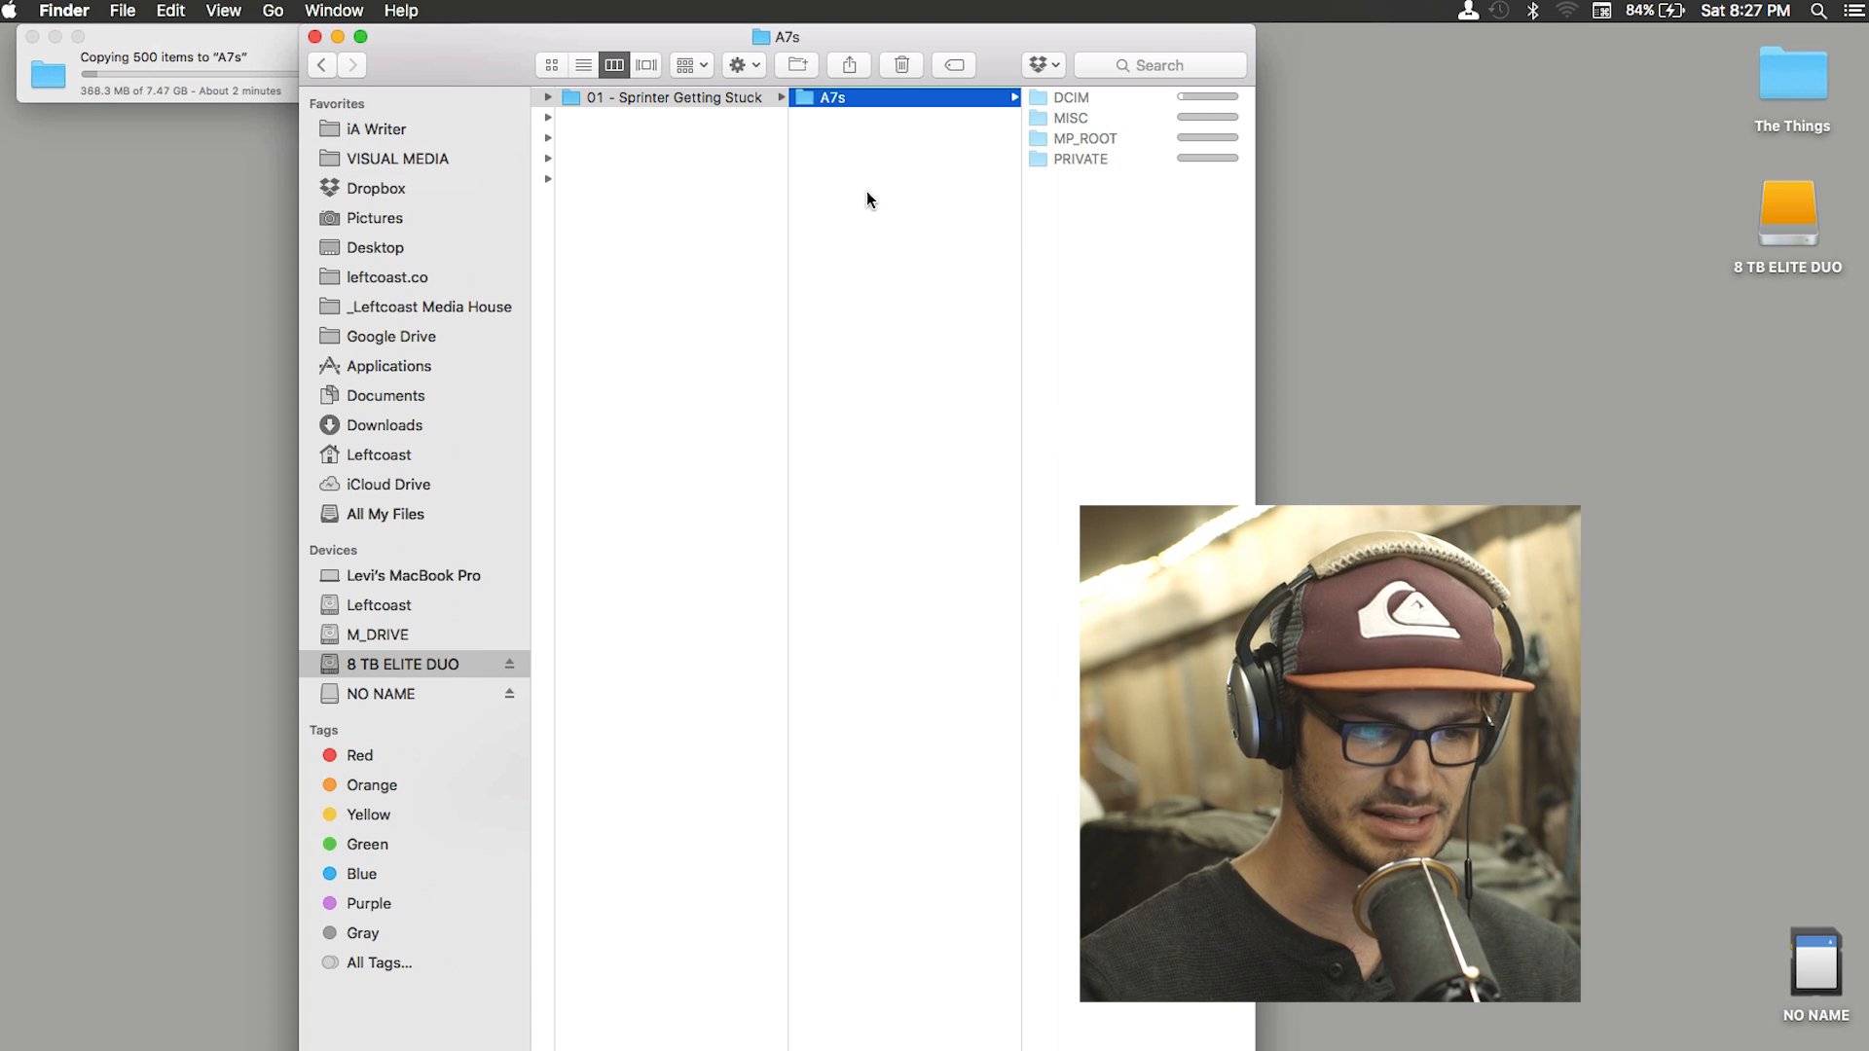
Create a folder named Drone beside A7s in 01 - Sprinter Getting Stuck.
right_click(867, 191)
click(879, 206)
text(Drone)
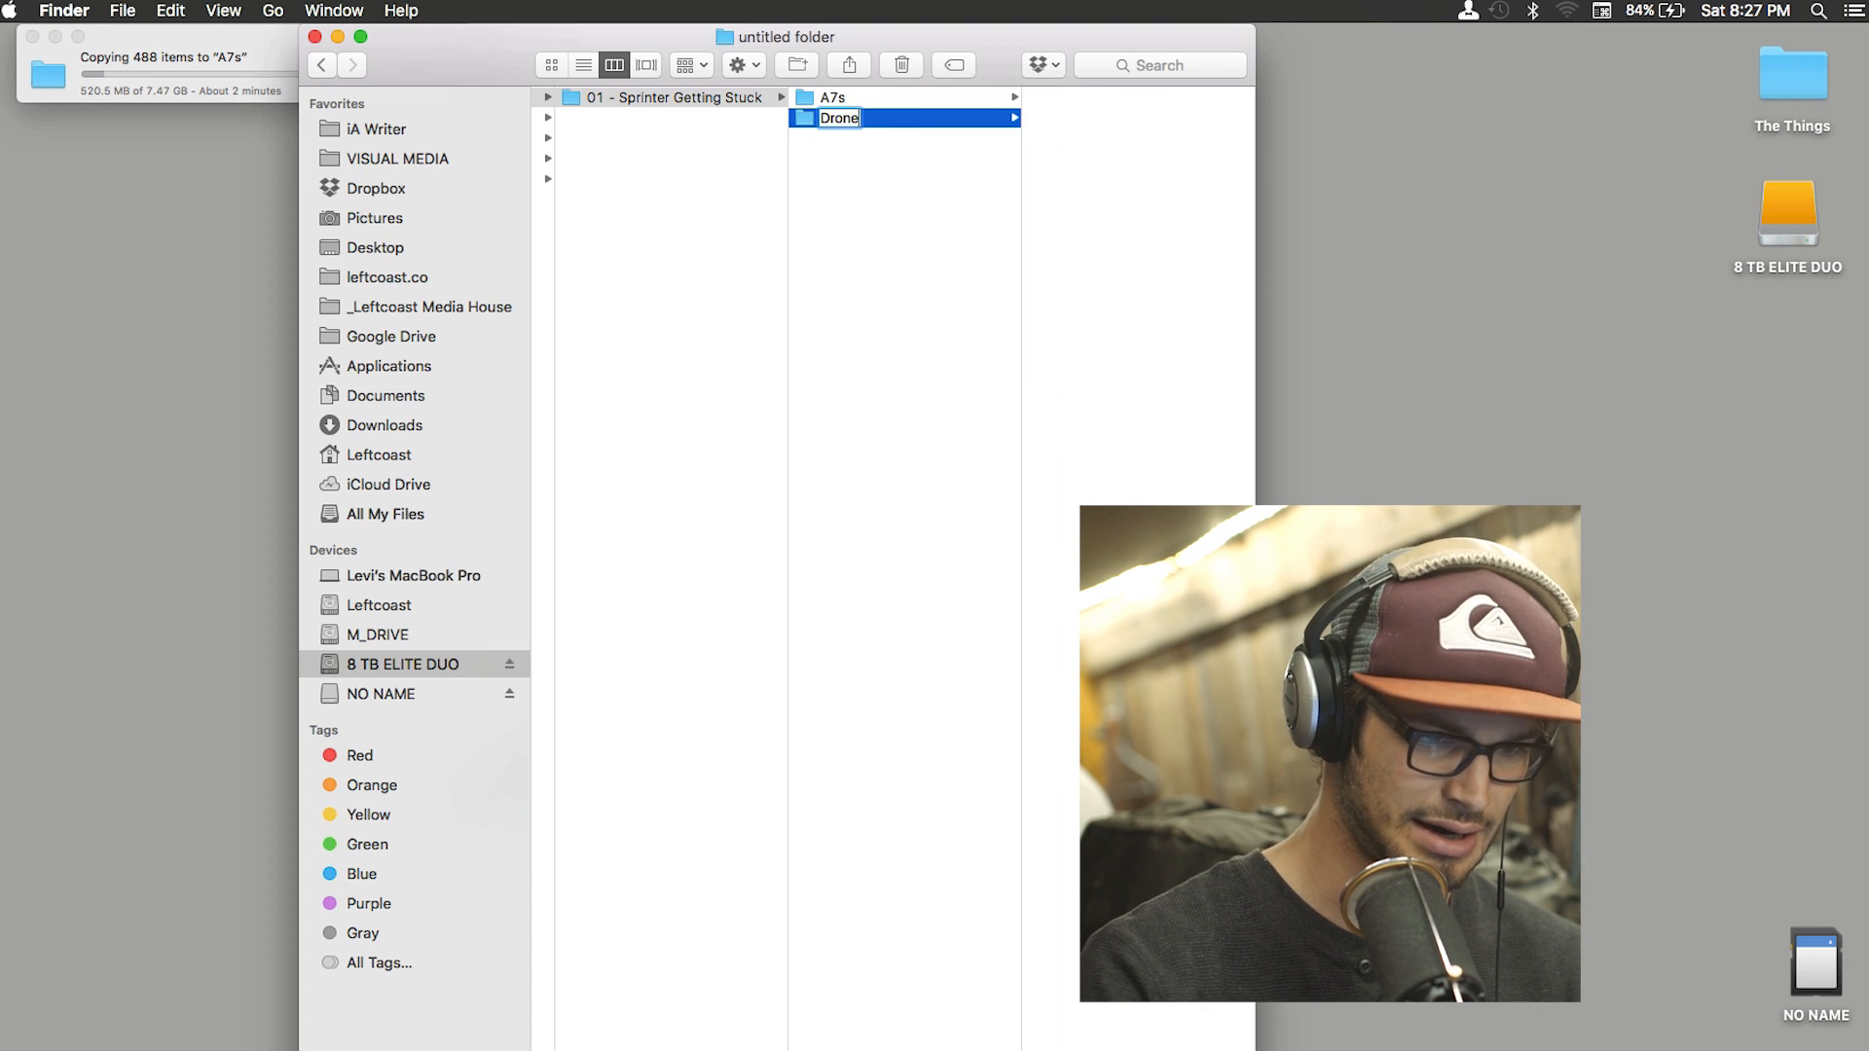
key(Return)
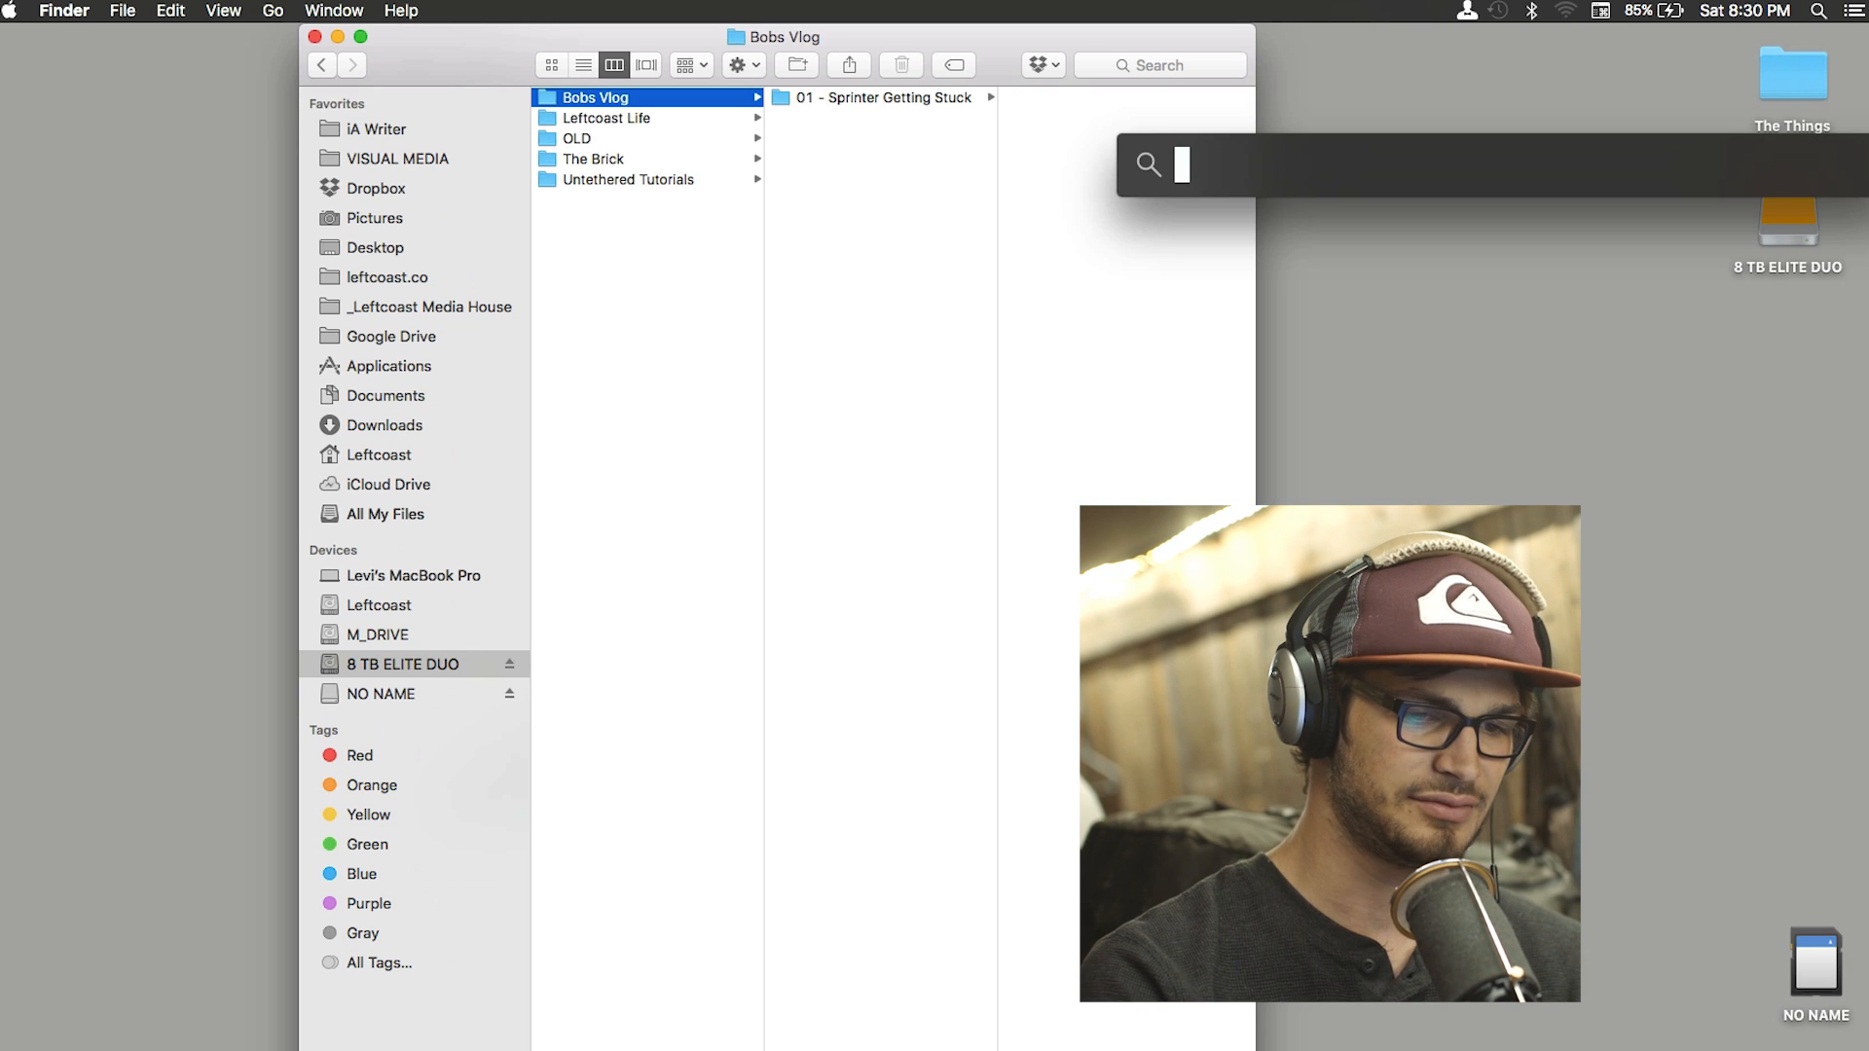
Open Image Capture and find the phone's MOV clips from May 25, 2016.
text(image)
key(Return)
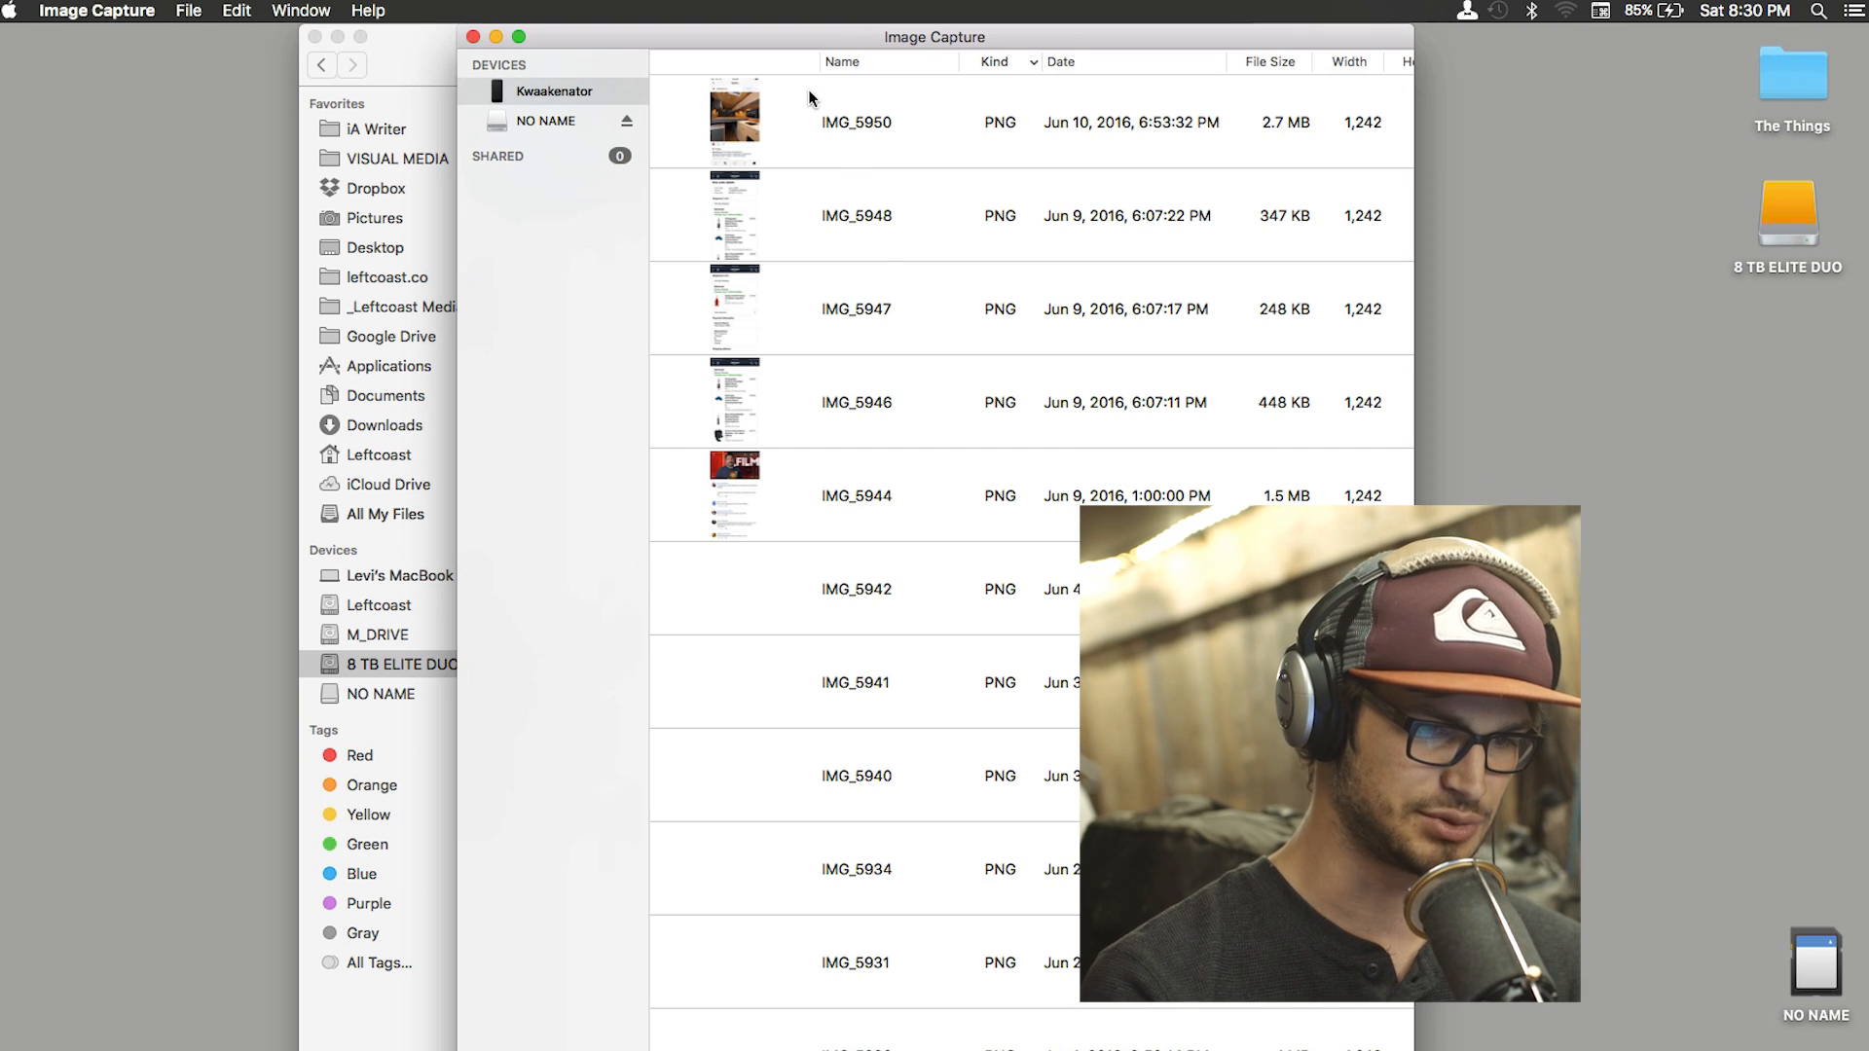
scroll(1014, 331, down, 20)
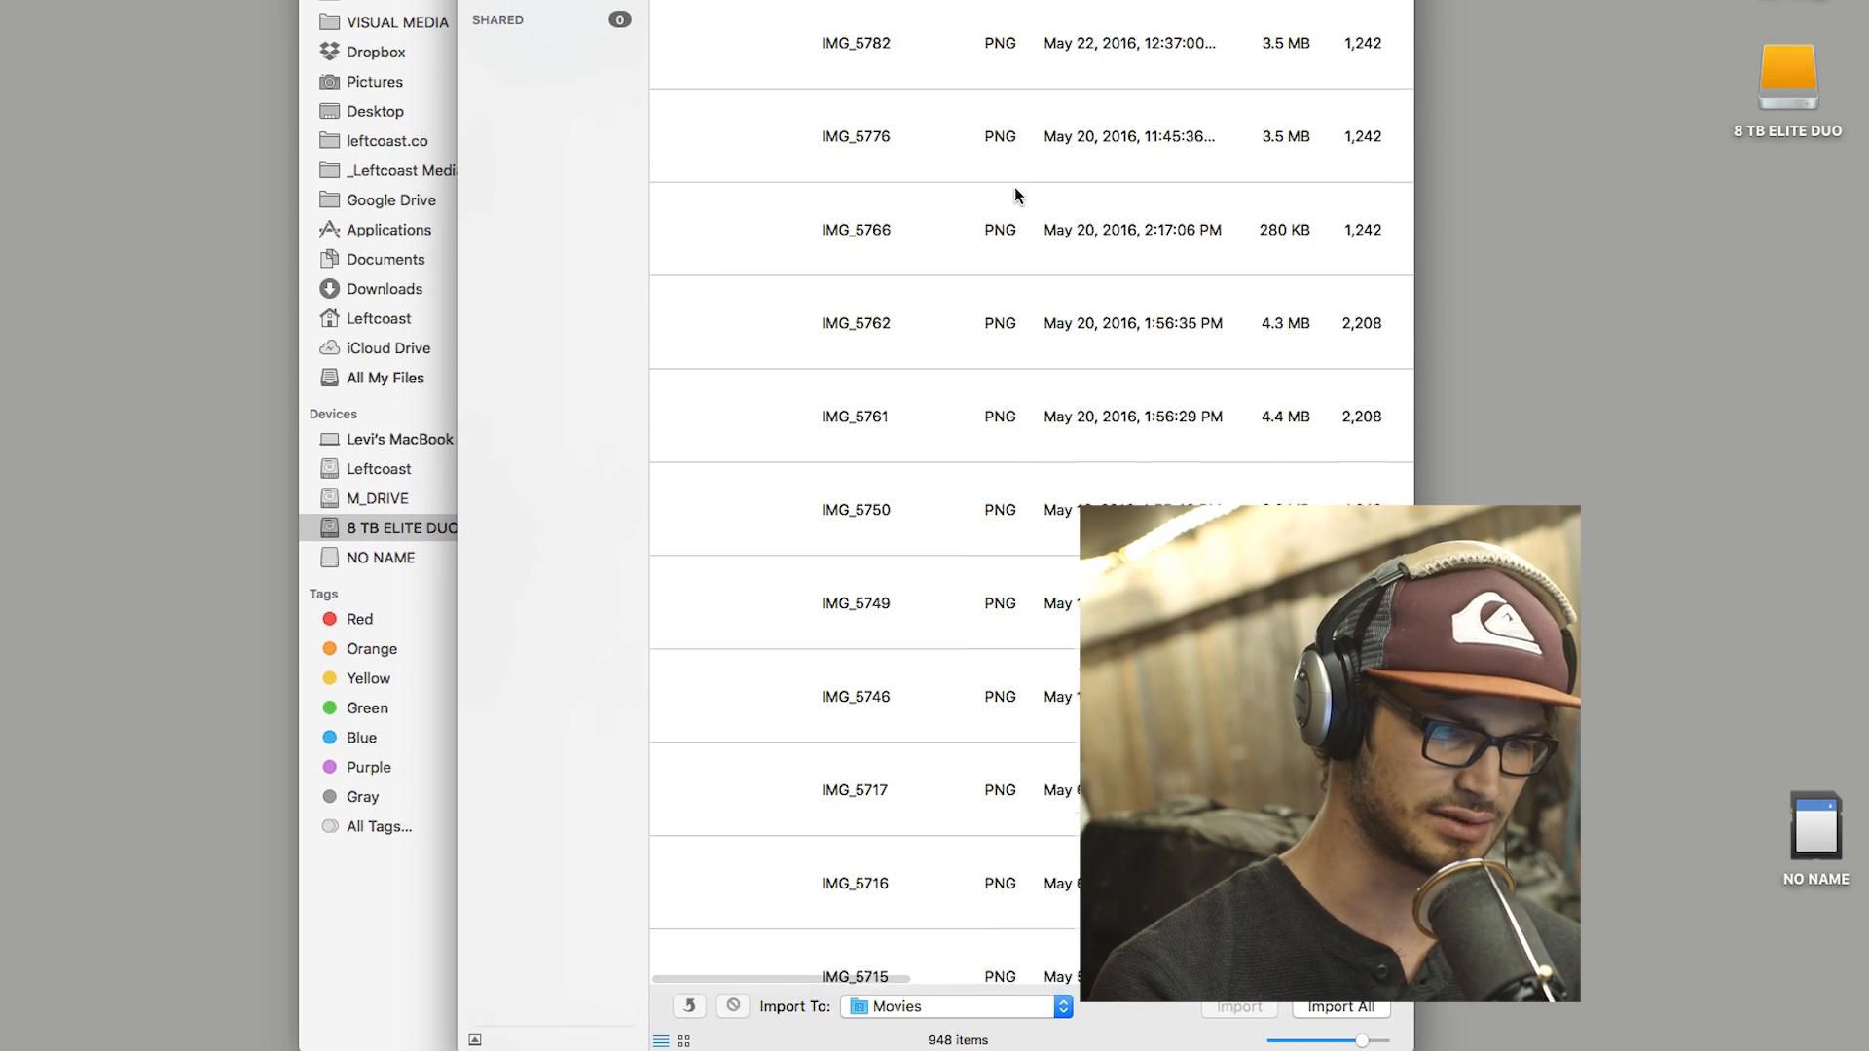
scroll(1014, 186, down, 20)
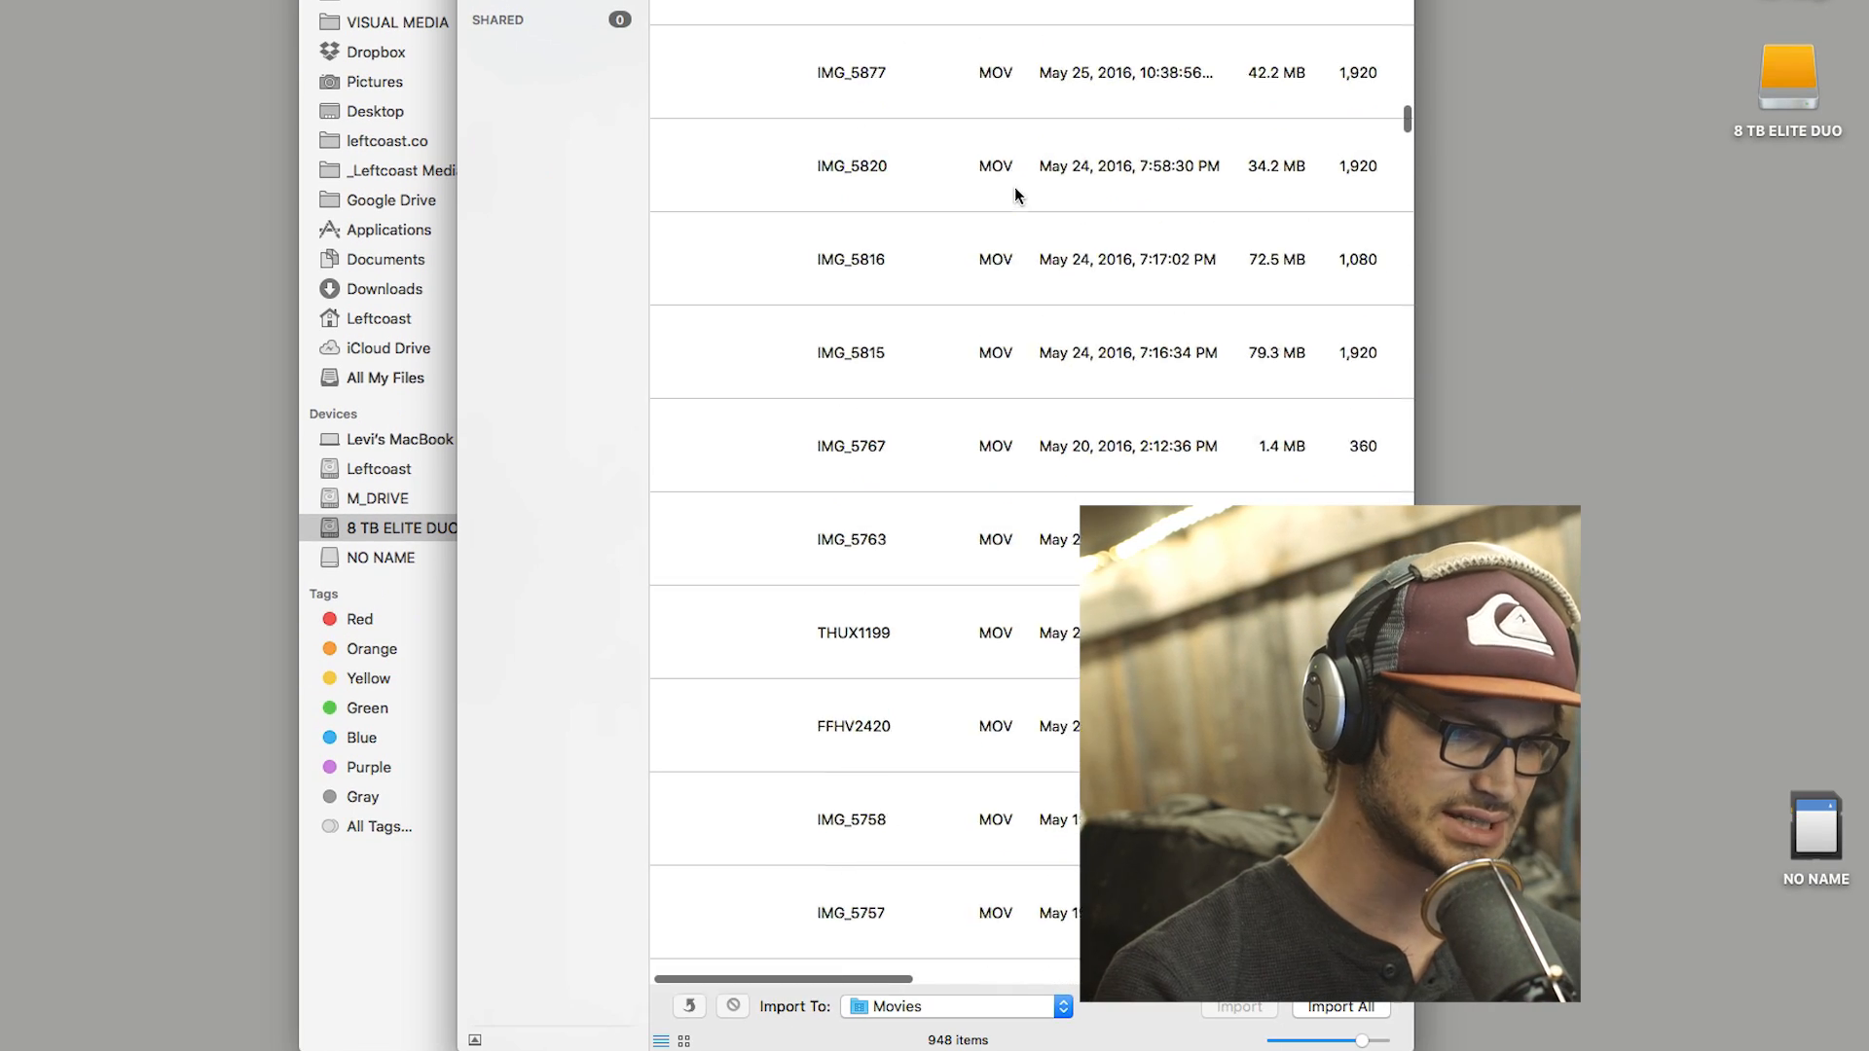
scroll(1014, 188, up, 15)
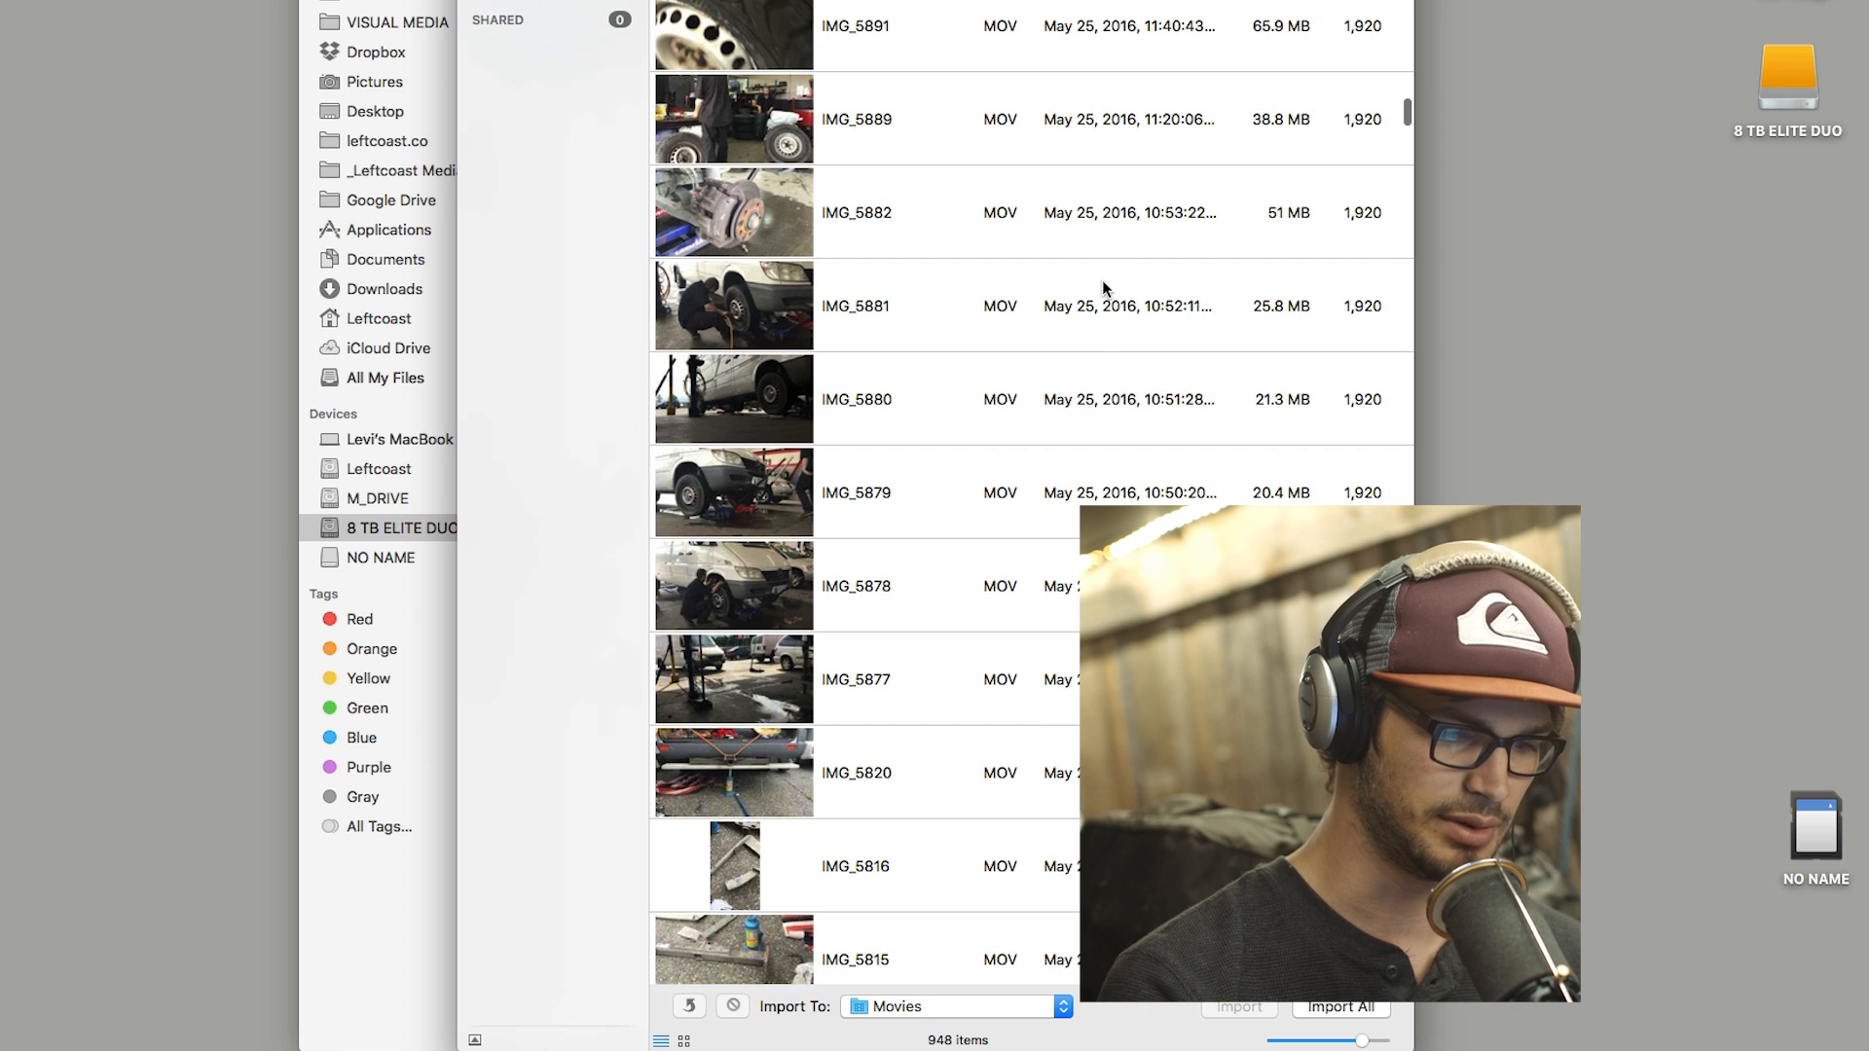
Choose a custom import destination and browse to 01 - Sprinter Getting Stuck inside Bobs Vlog.
click(923, 1013)
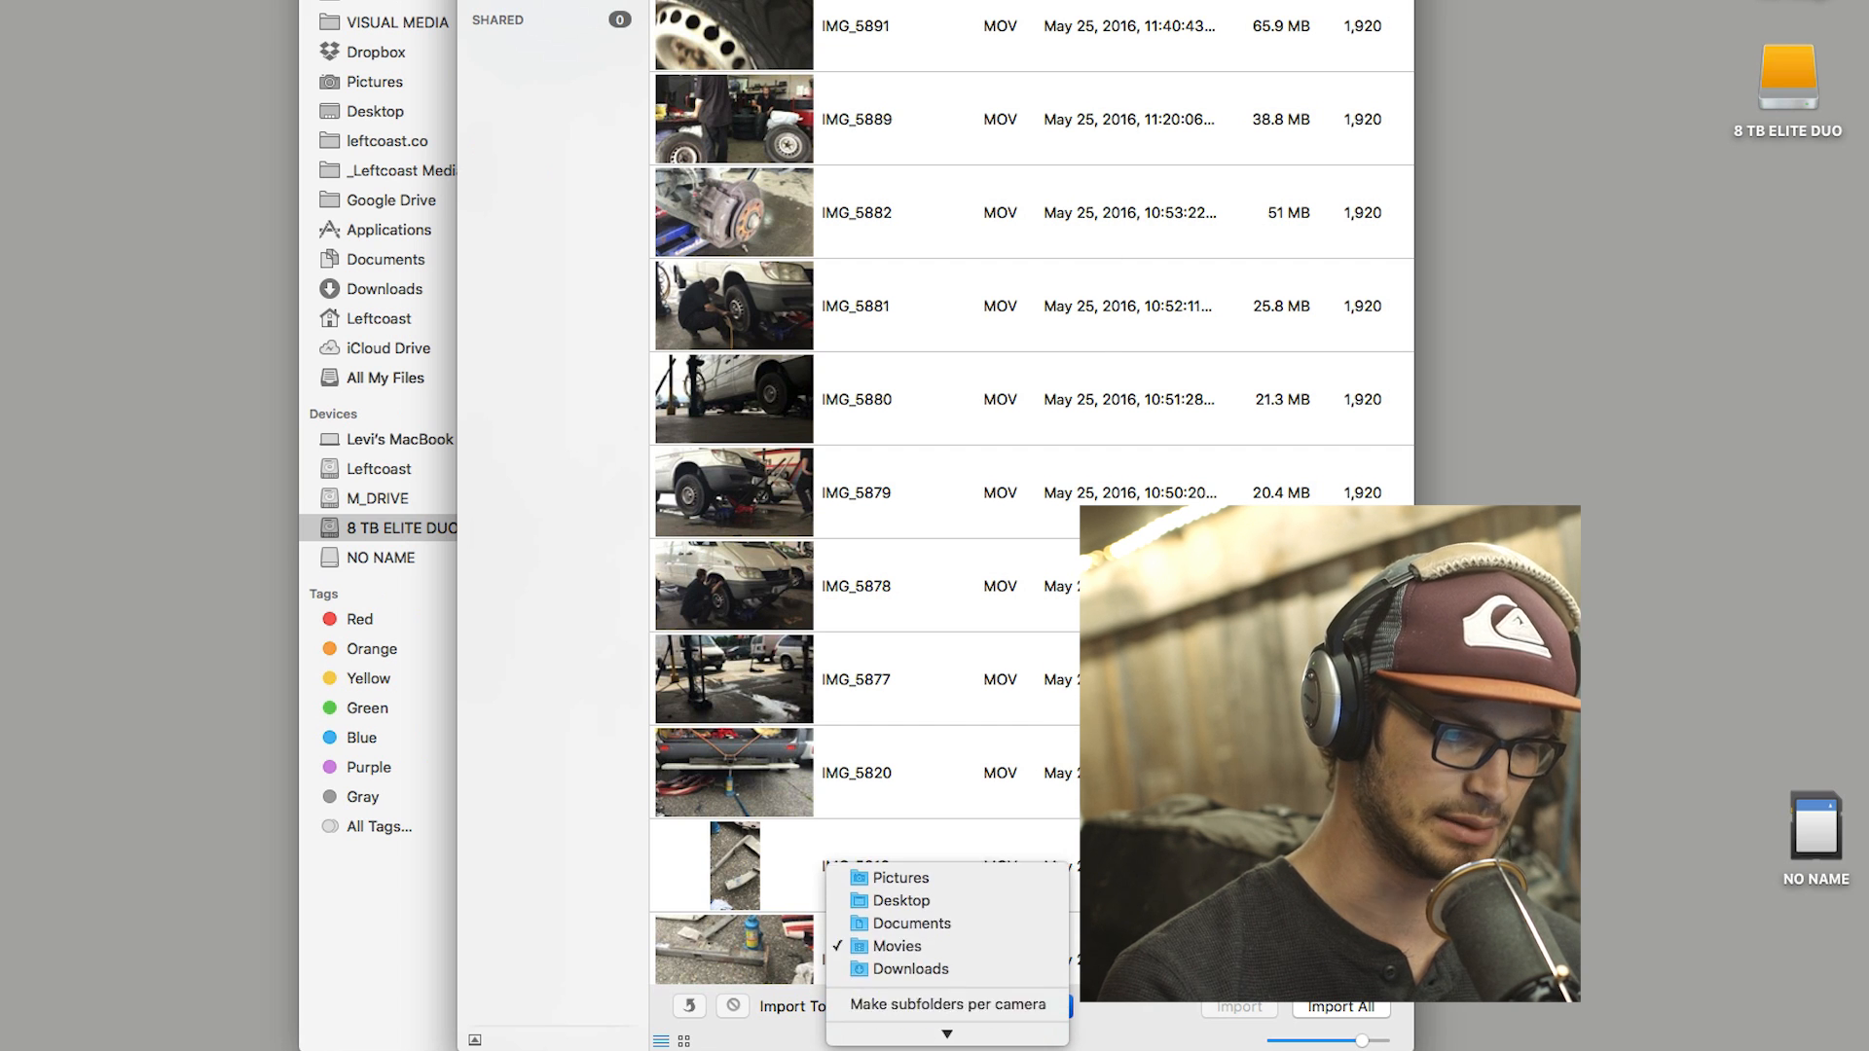
mouse_move(947, 1035)
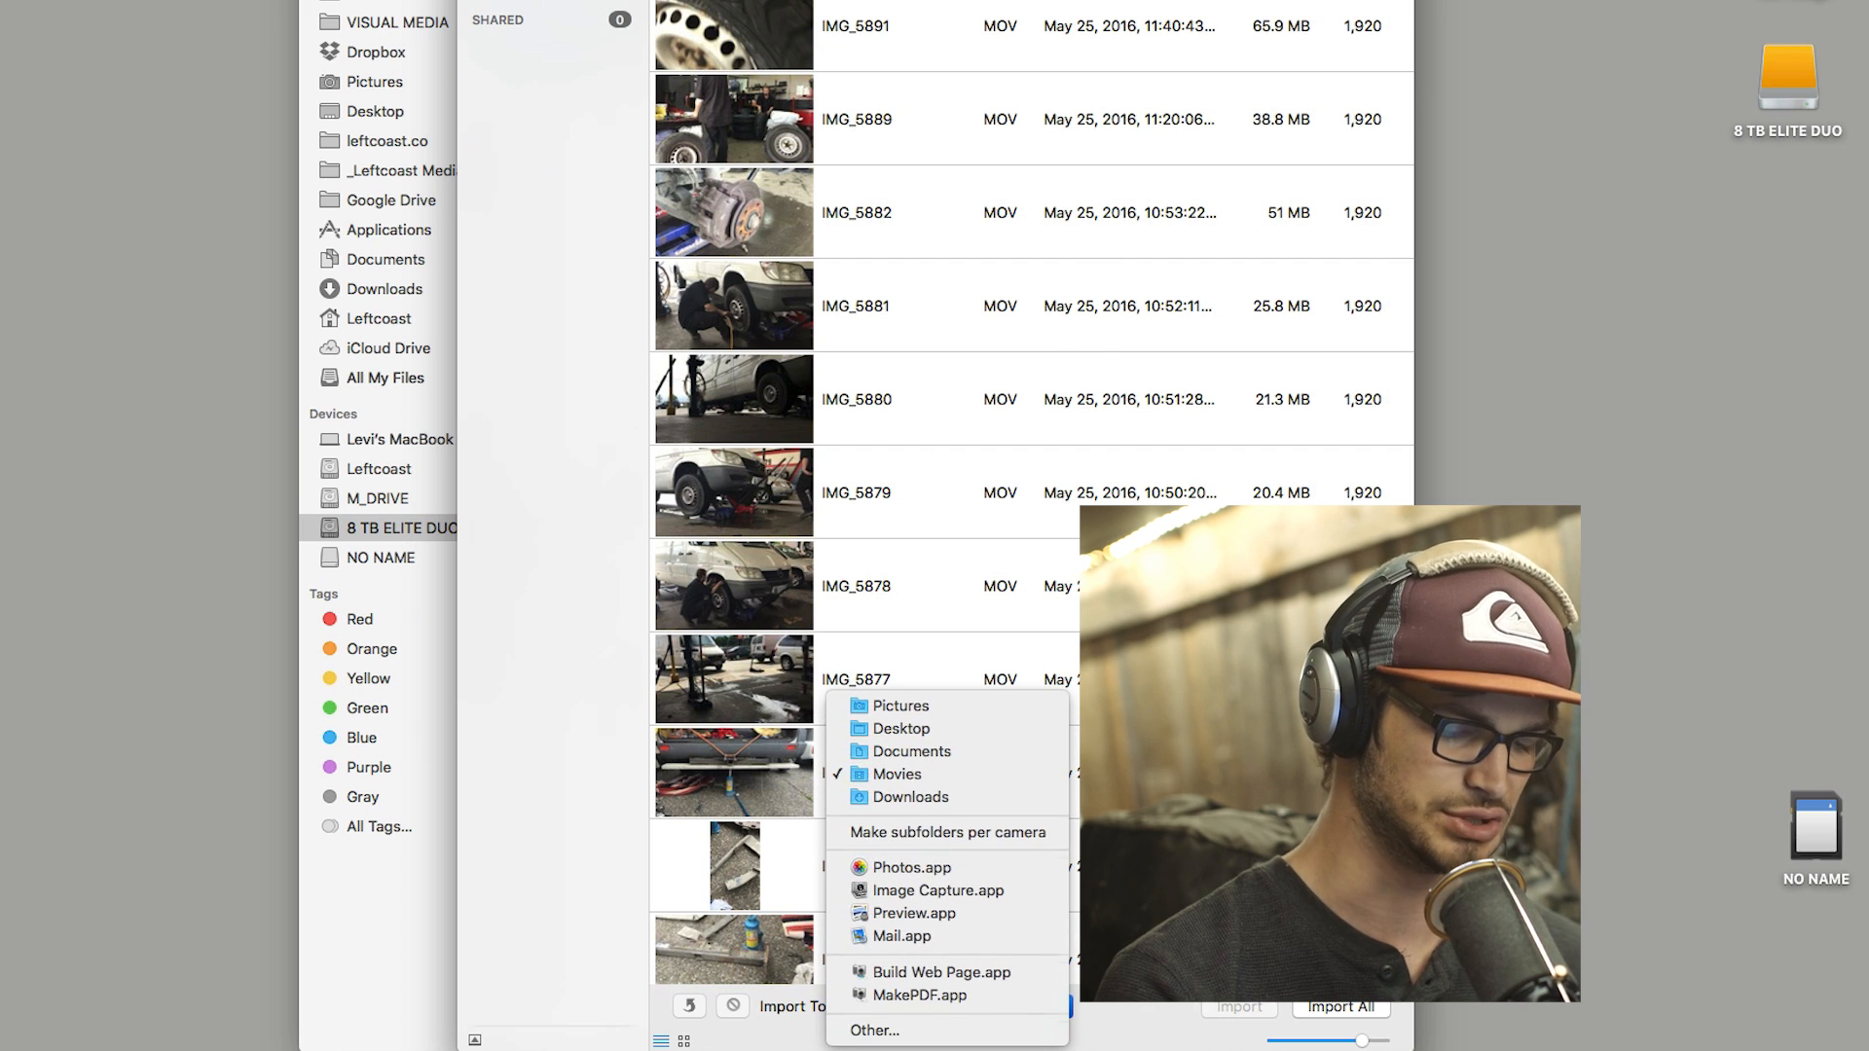
click(912, 1030)
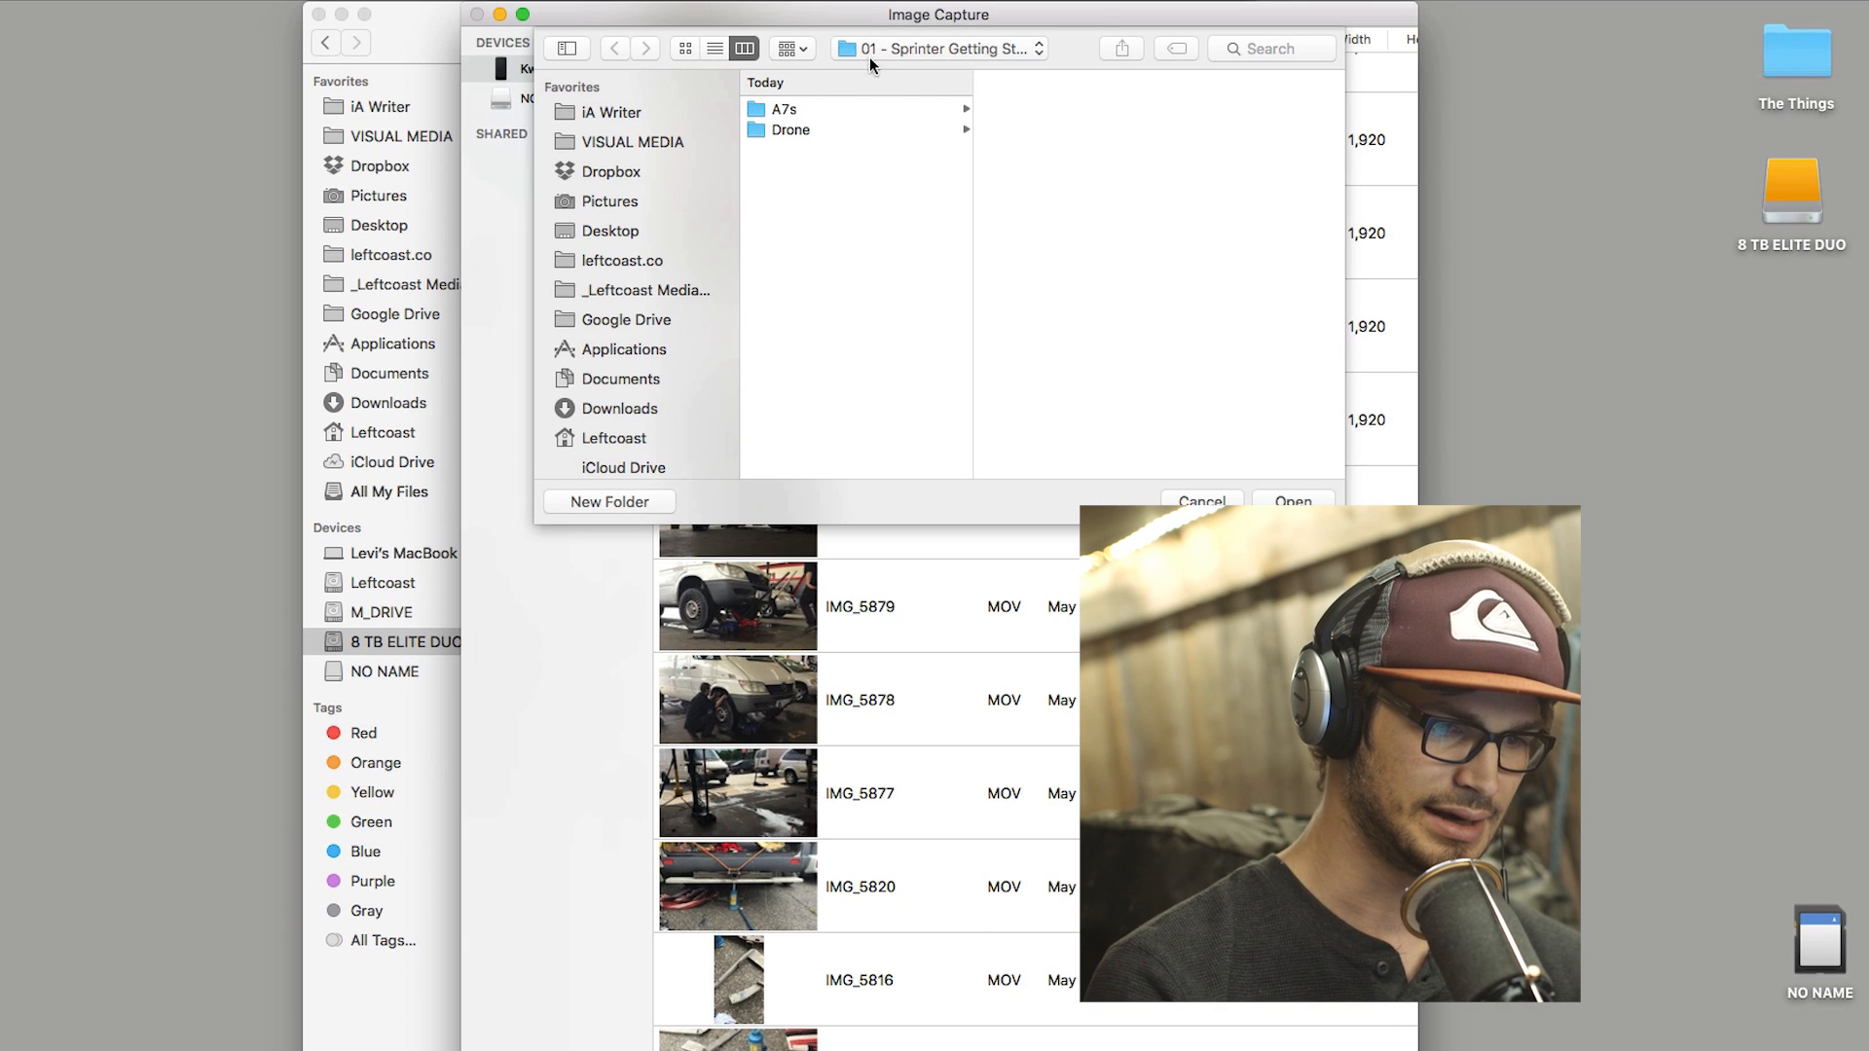
click(869, 59)
click(868, 74)
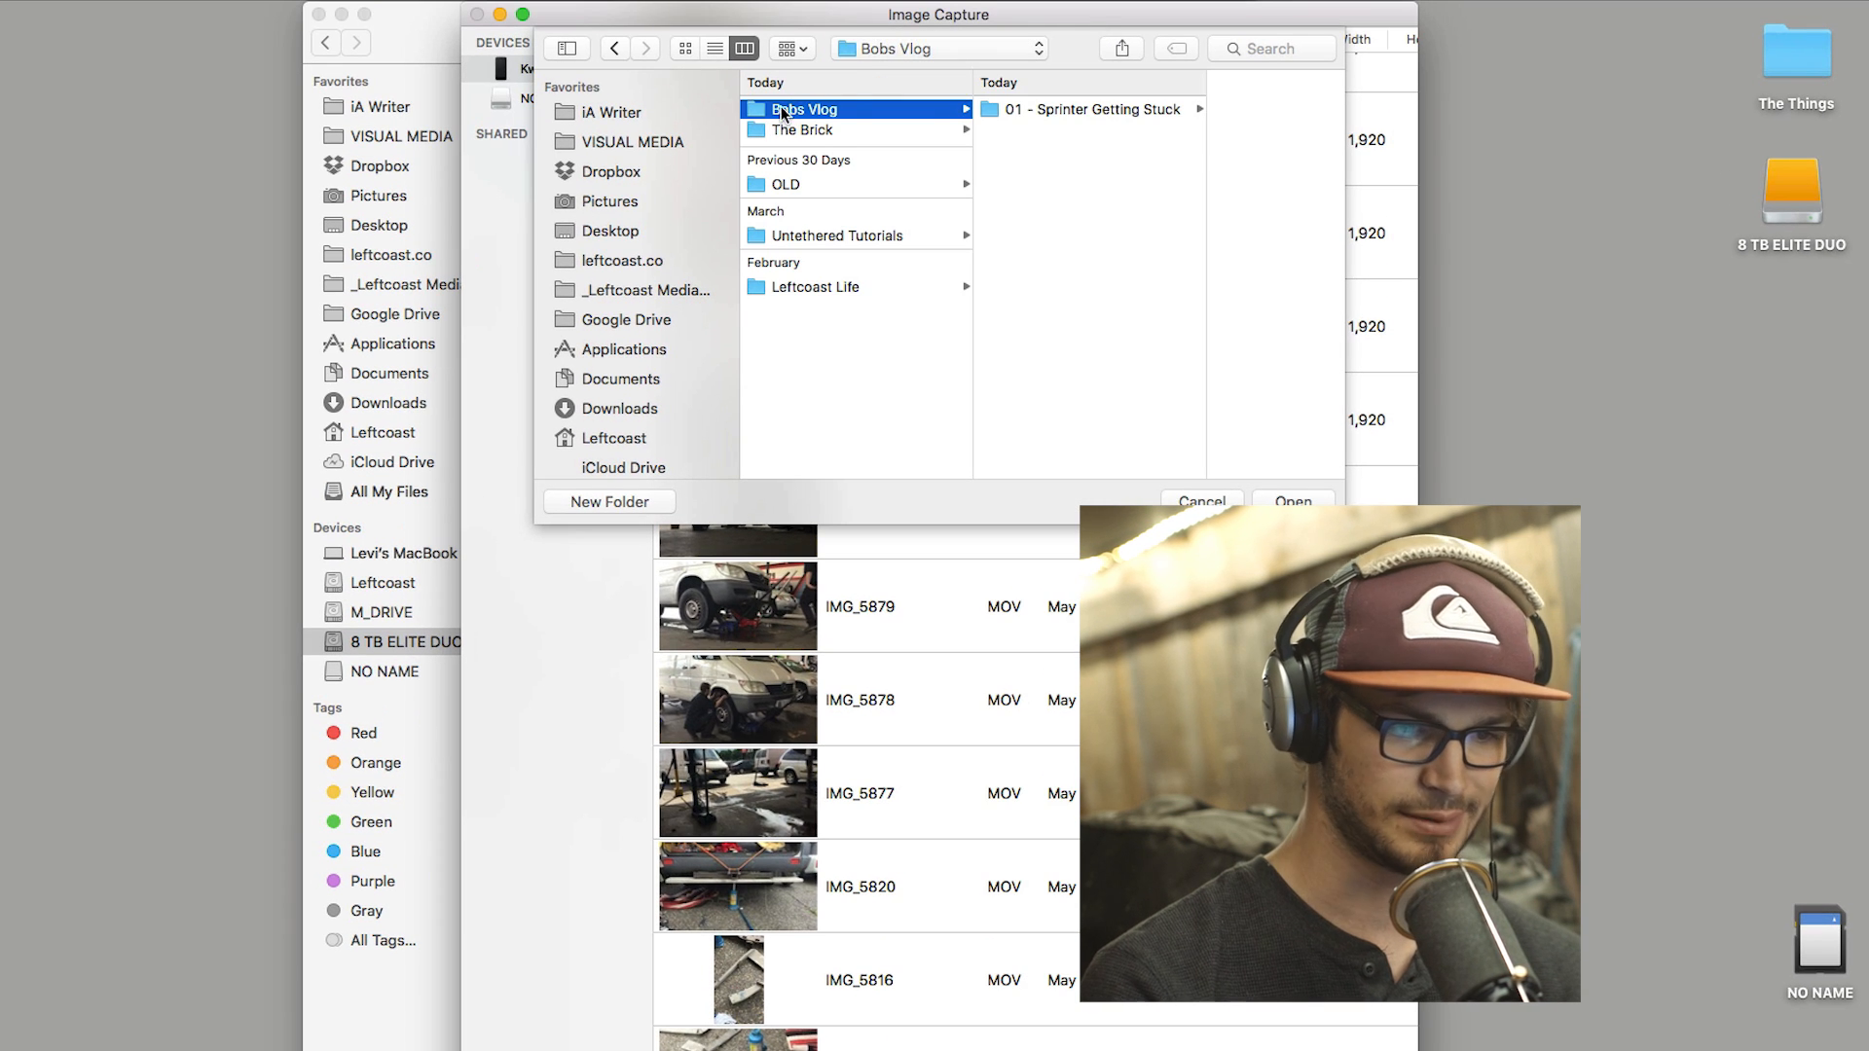
click(1078, 108)
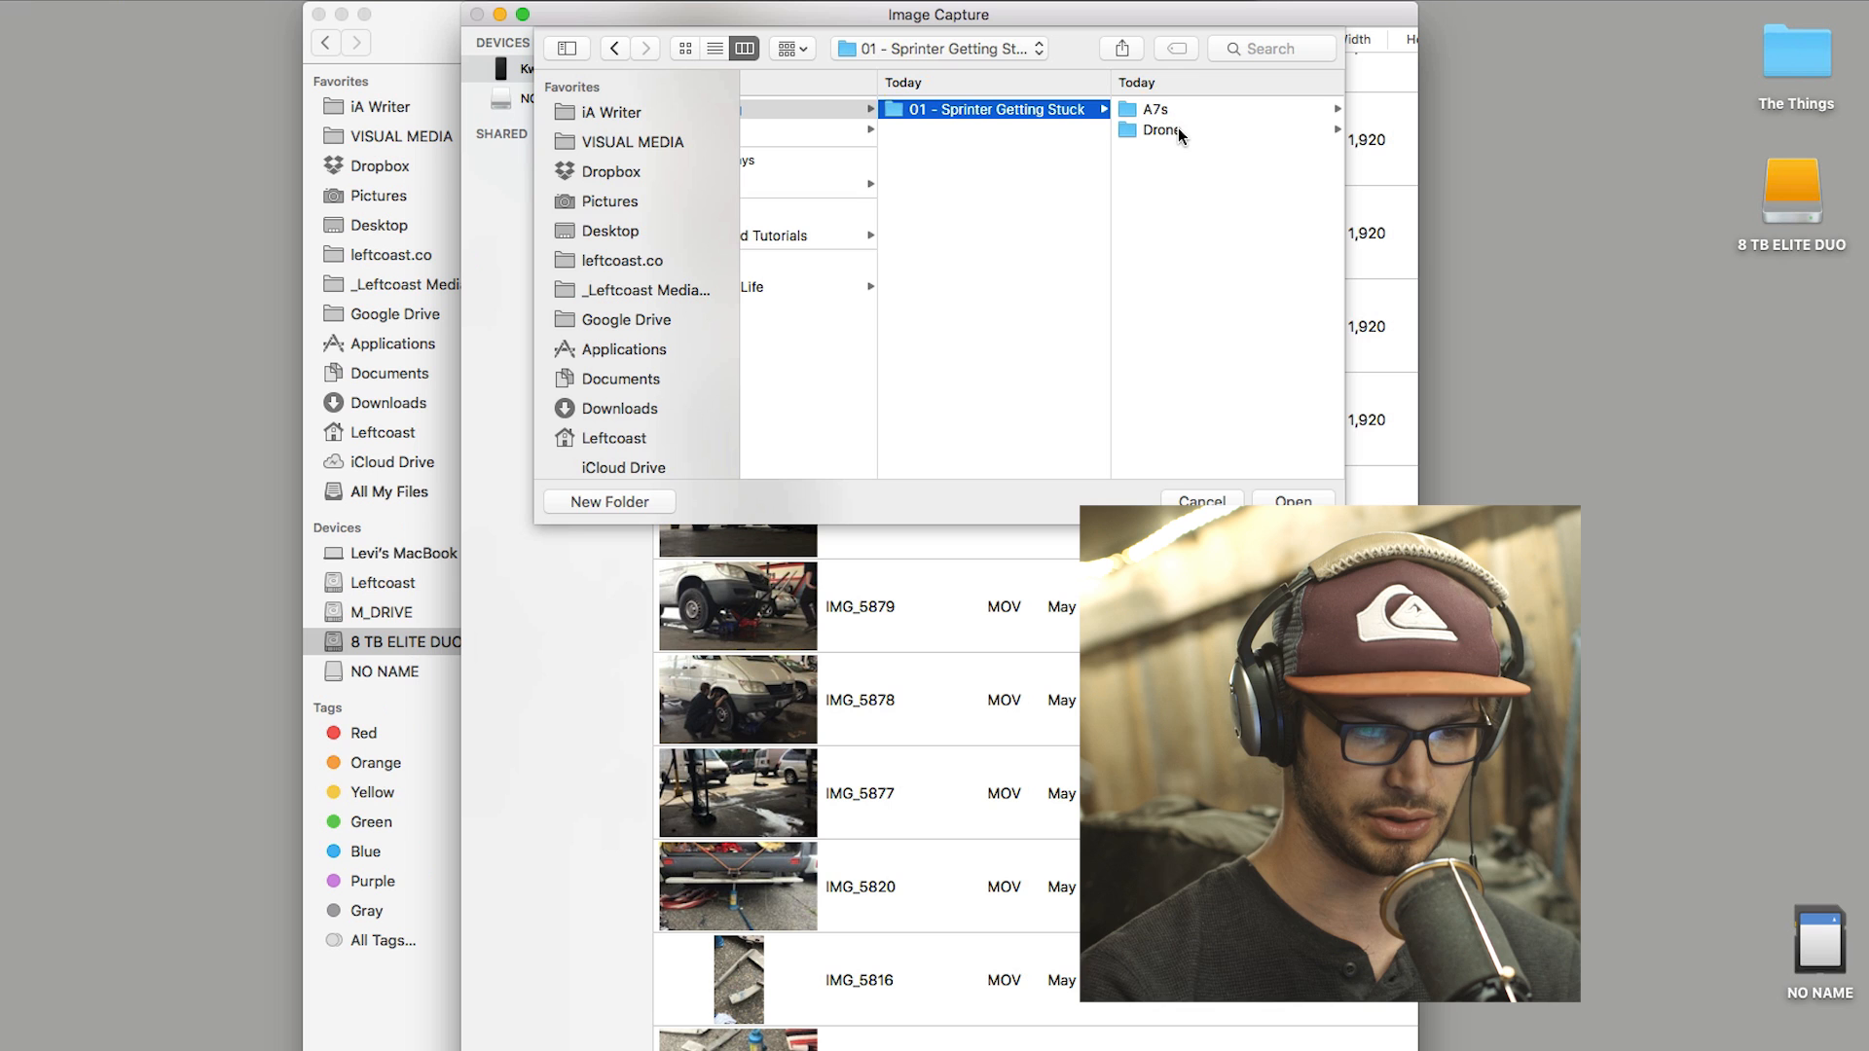
Create a folder named iphone in 01 - Sprinter Getting Stuck and use it as the import destination.
click(628, 498)
text(ipo)
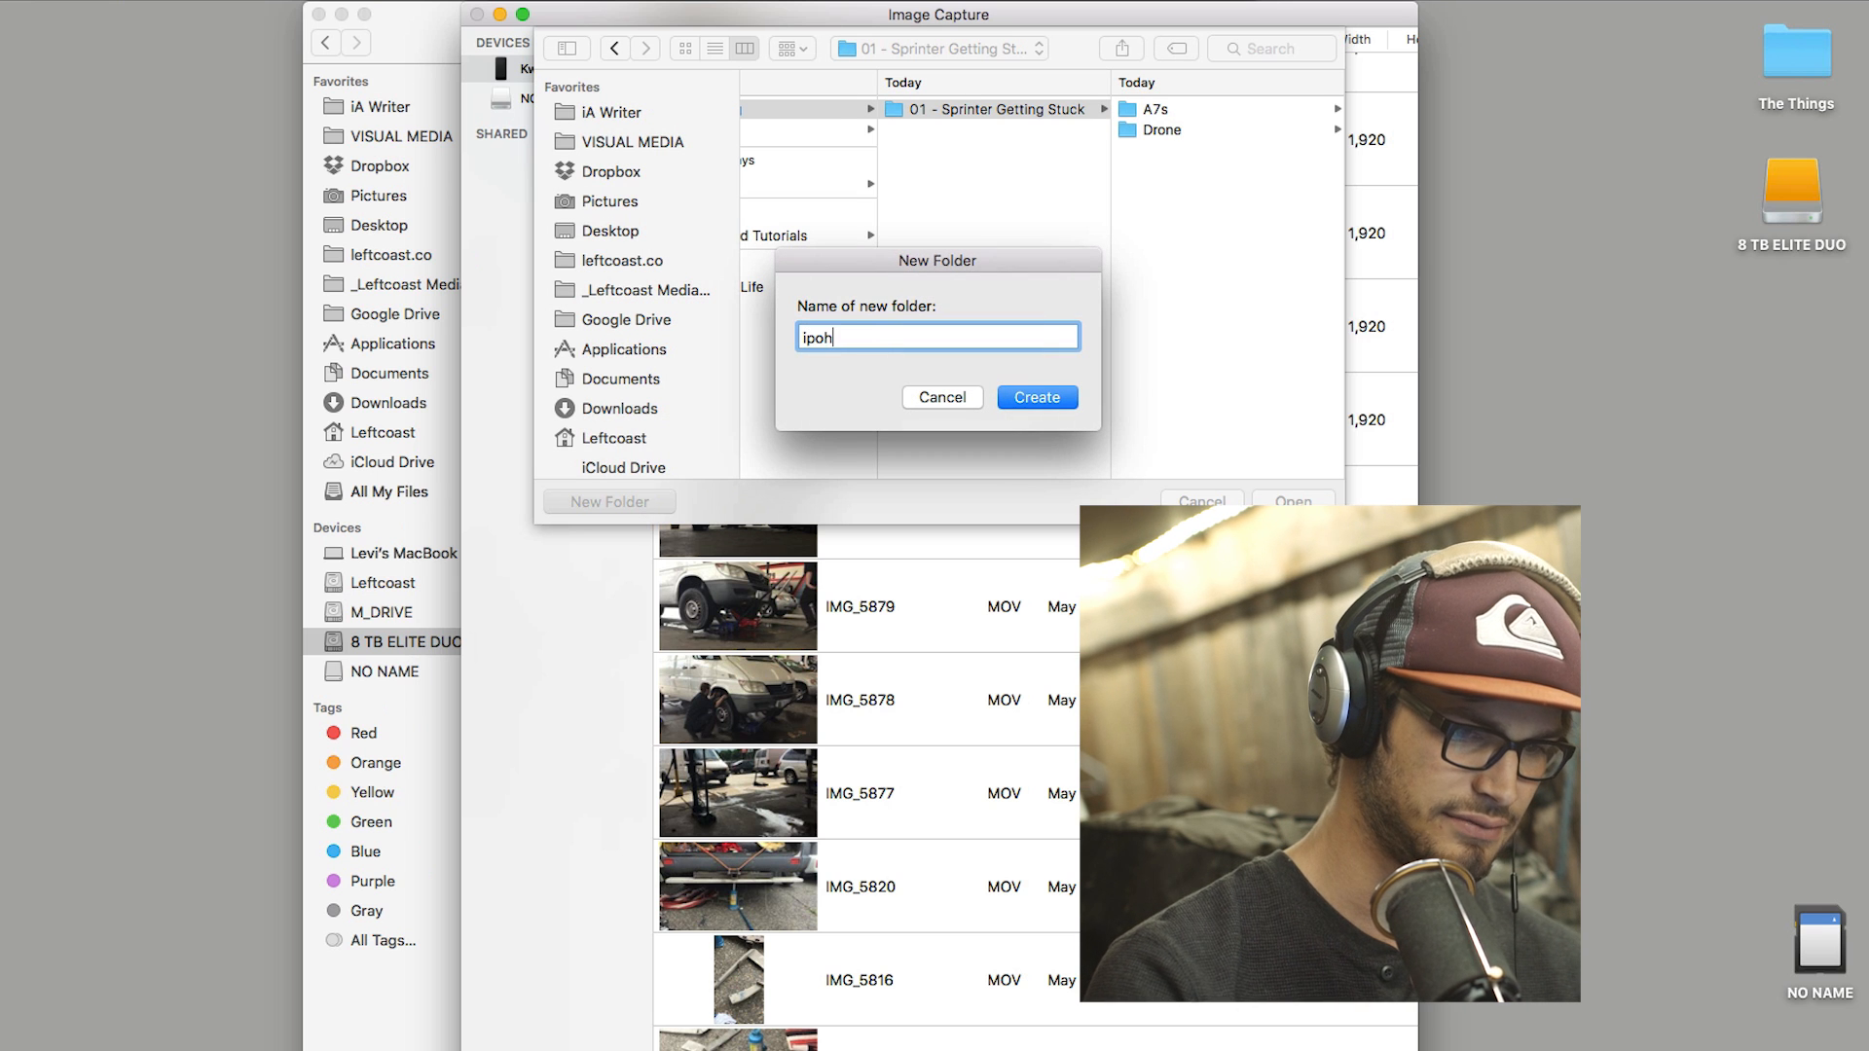
key(BackSpace)
text(hone)
key(Return)
key(Return)
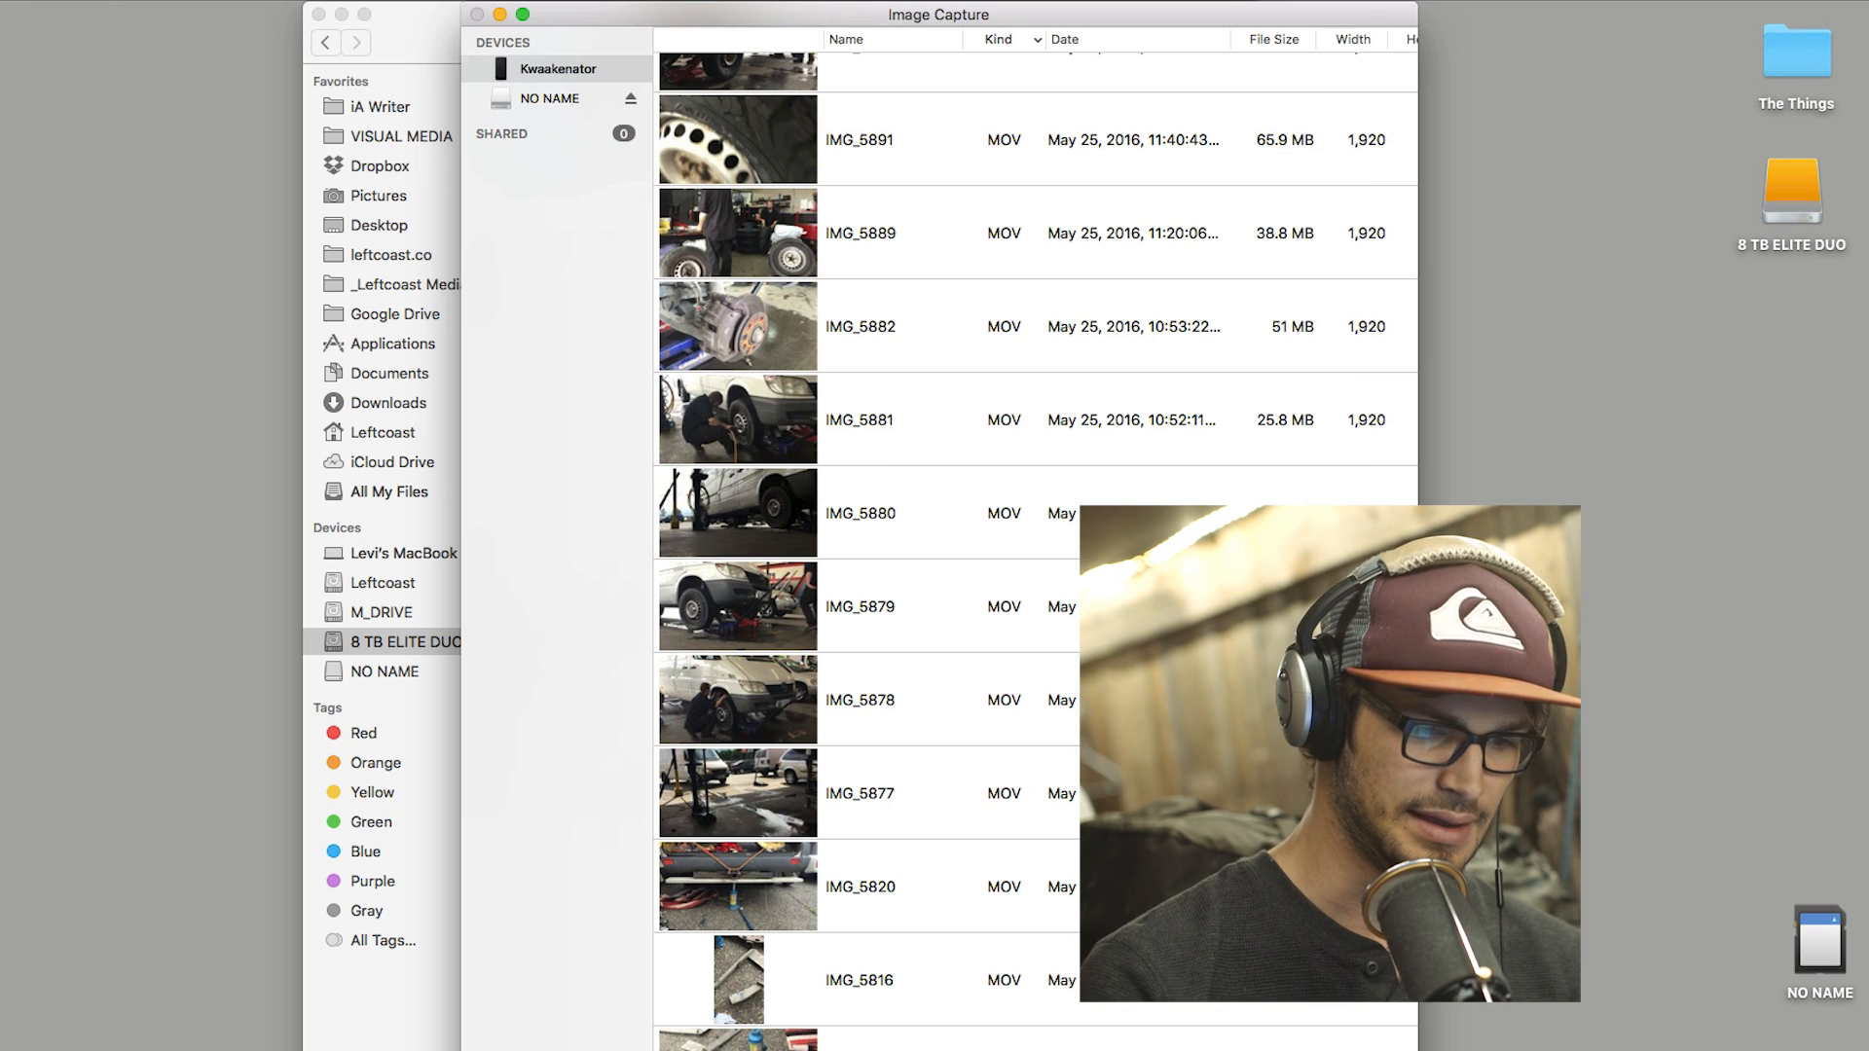
Import the phone's MOV clips from IMG_5820 through IMG_5900 into the iphone folder.
click(954, 885)
scroll(973, 584, up, 5)
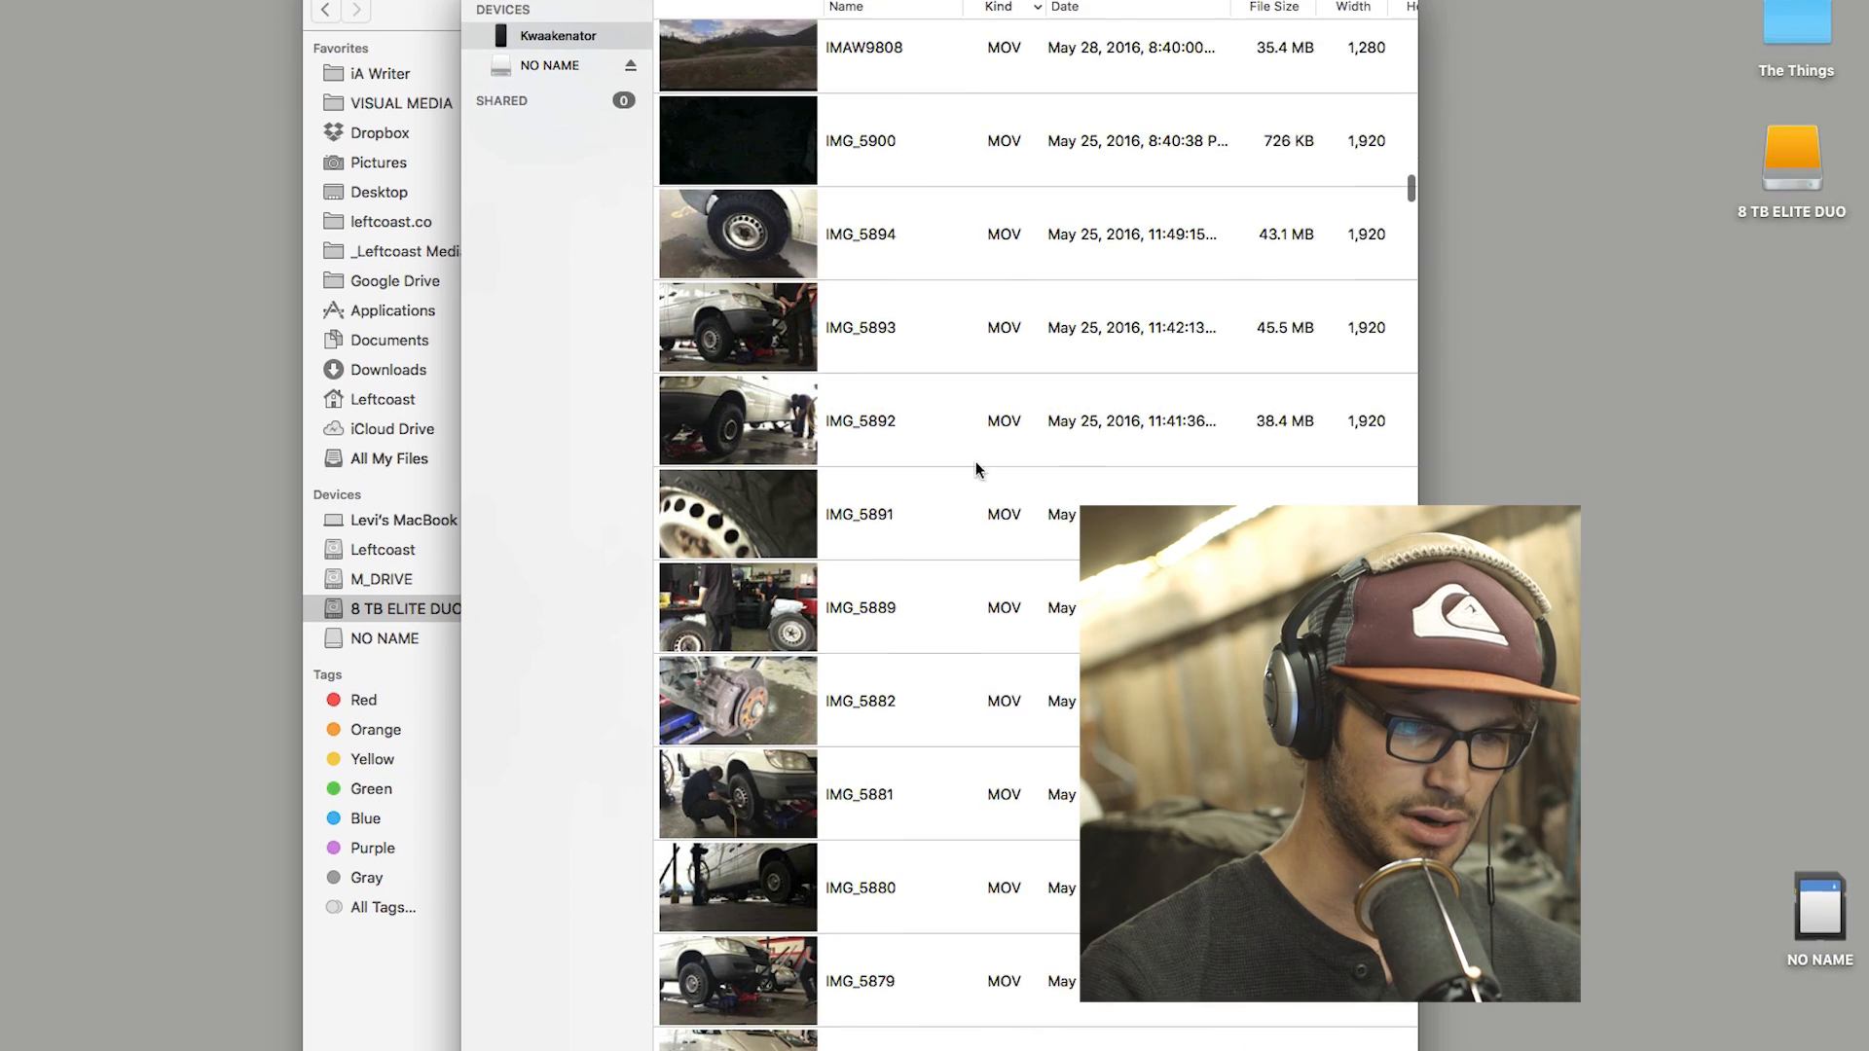
shift+click(983, 141)
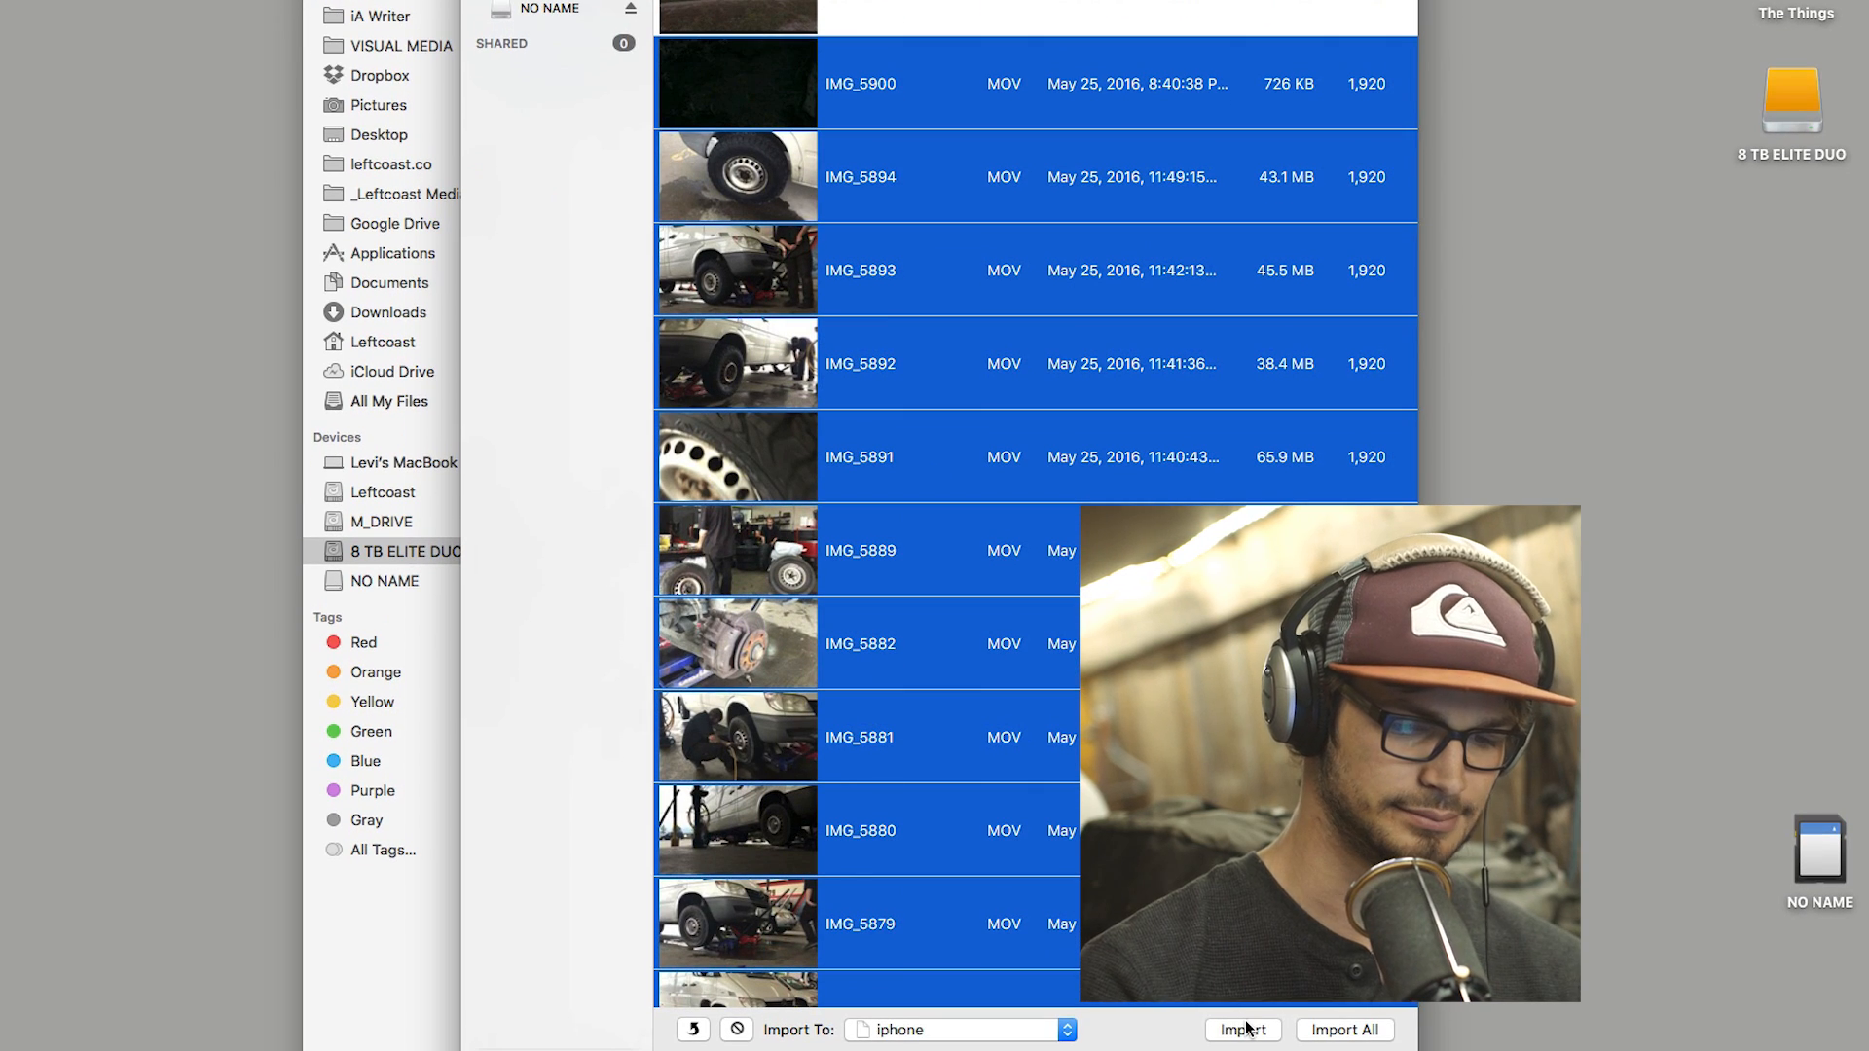
click(1242, 1028)
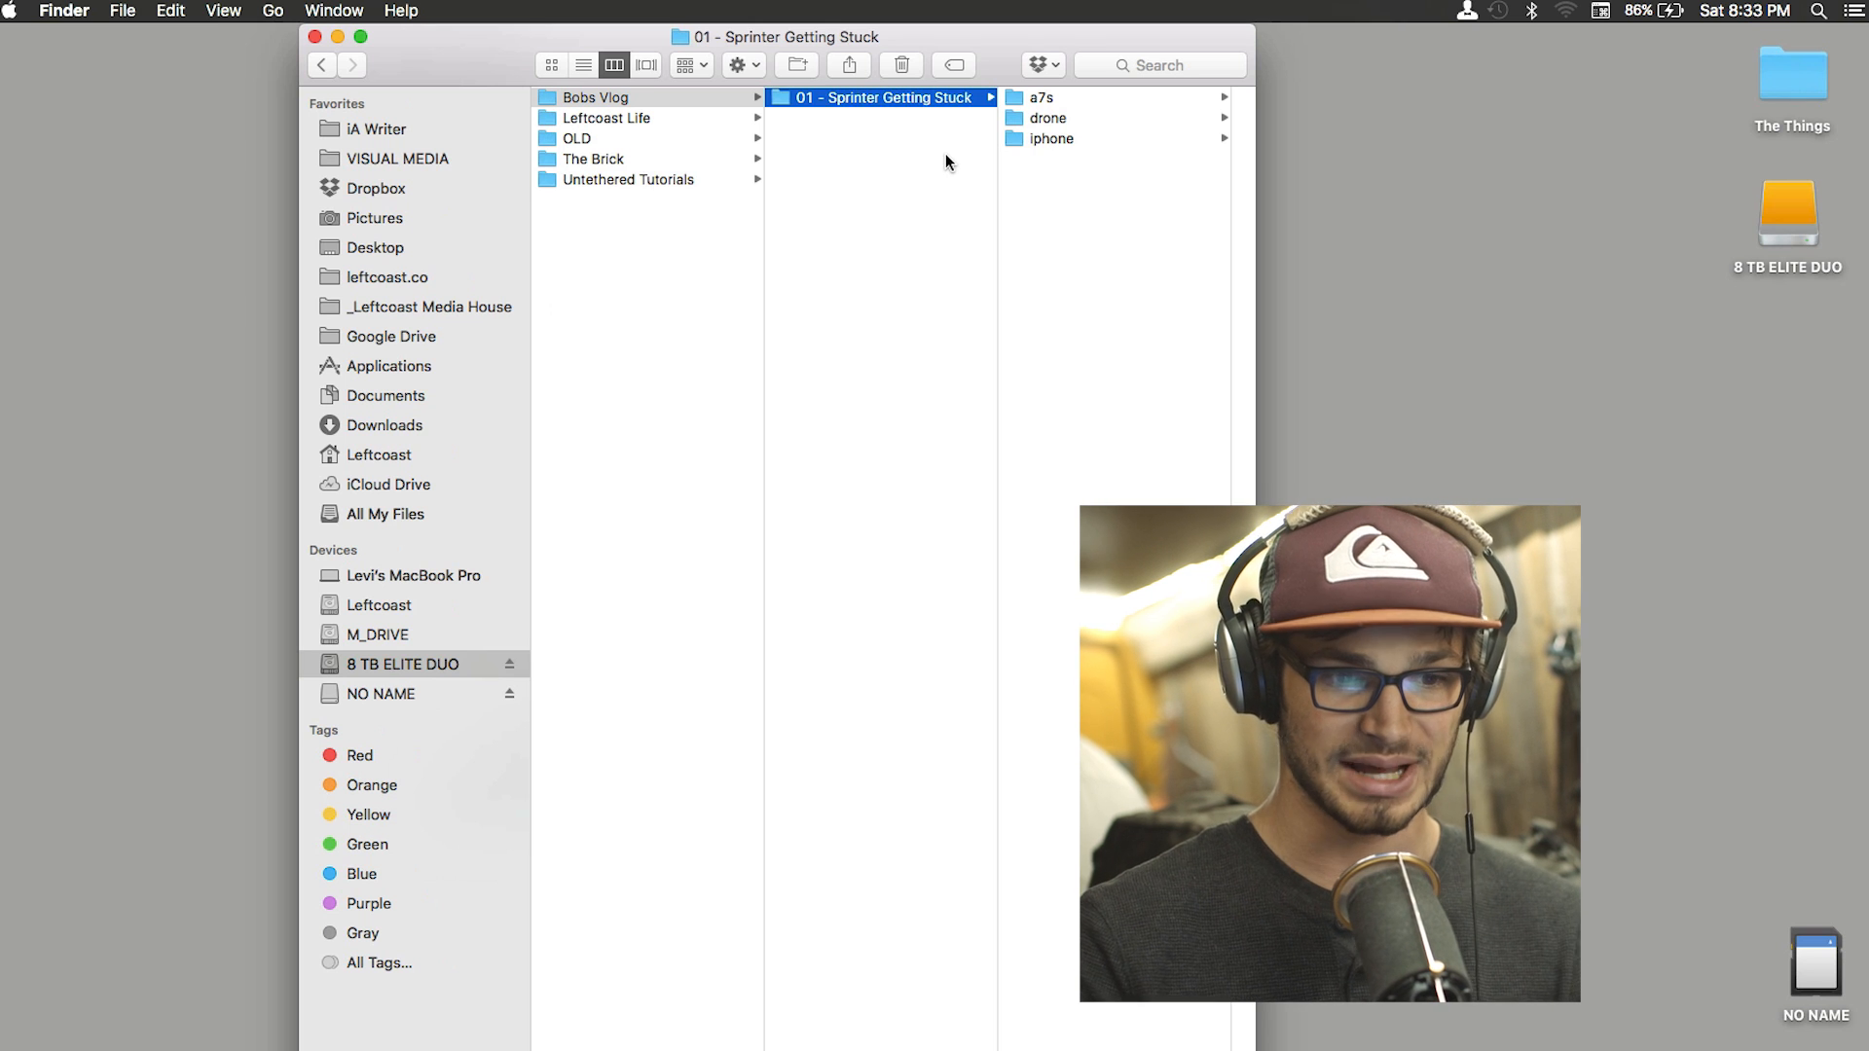
Create a second episode folder in Bobs Vlog named 02 - bob goes for a walk.
click(945, 156)
right_click(883, 155)
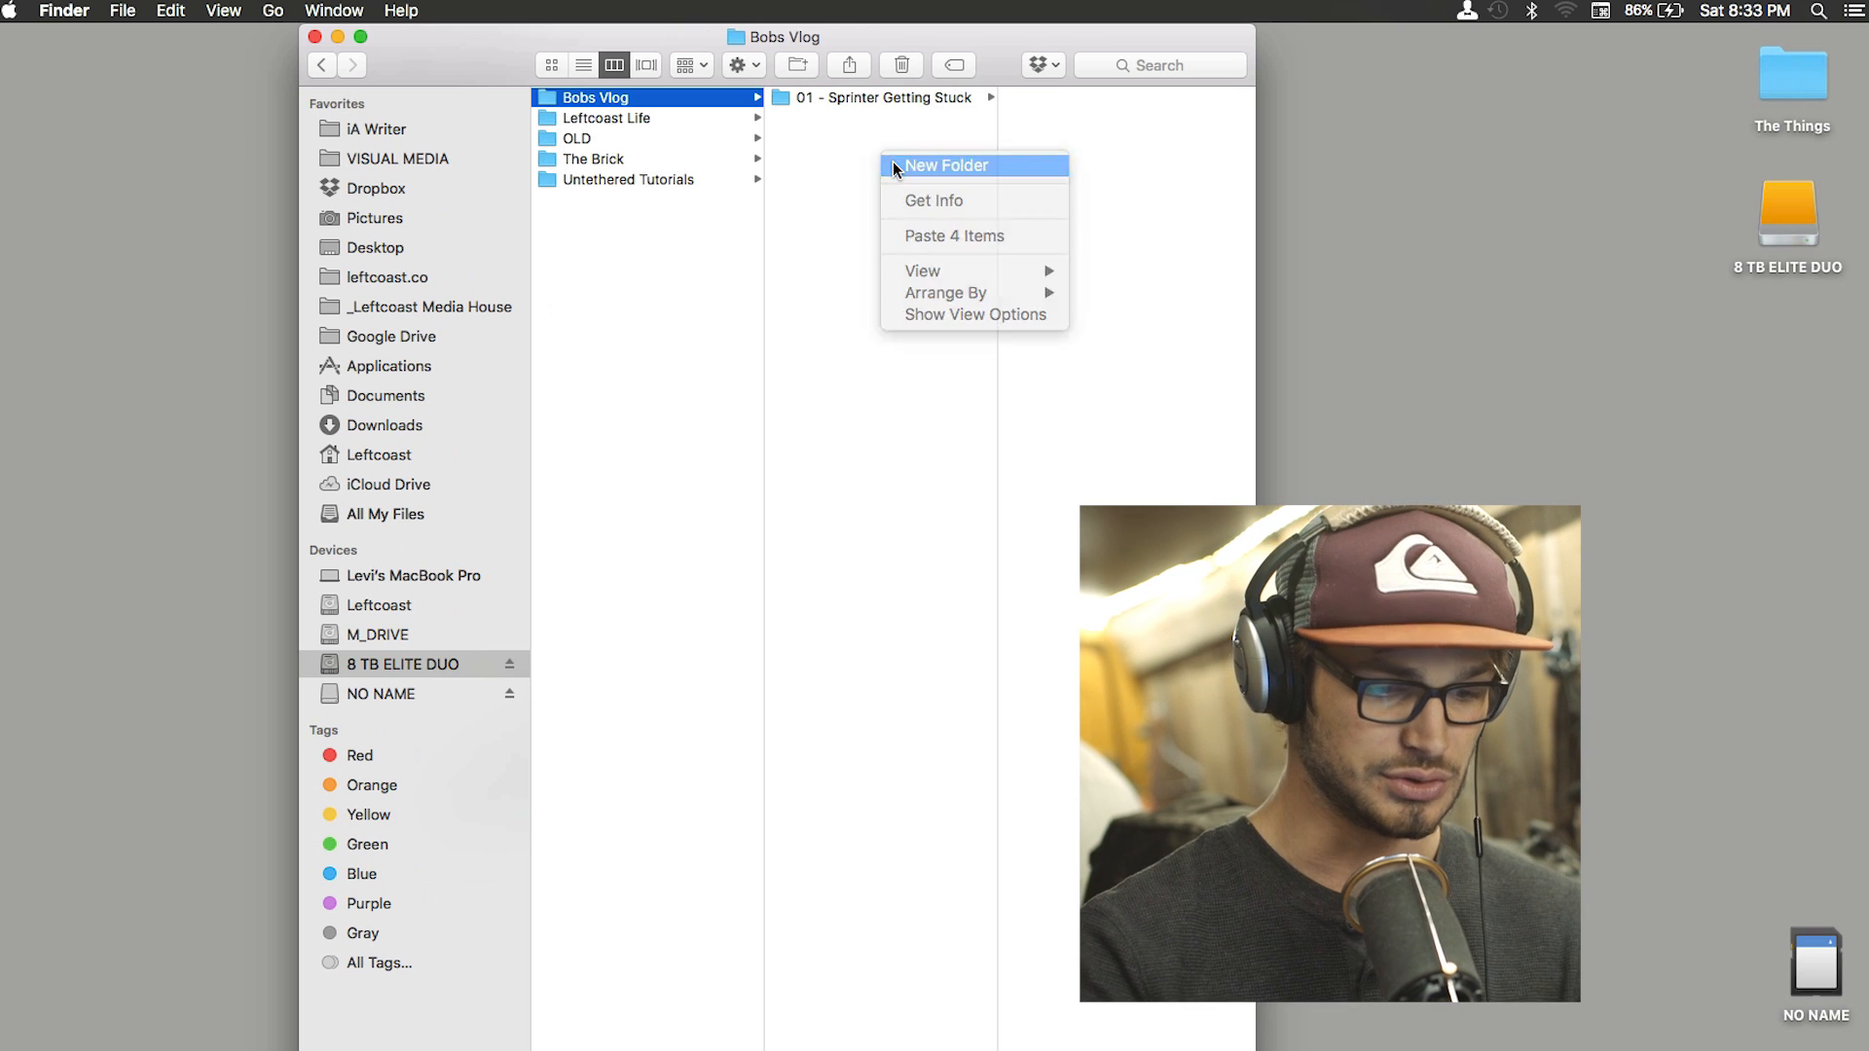
click(897, 167)
text(02 - )
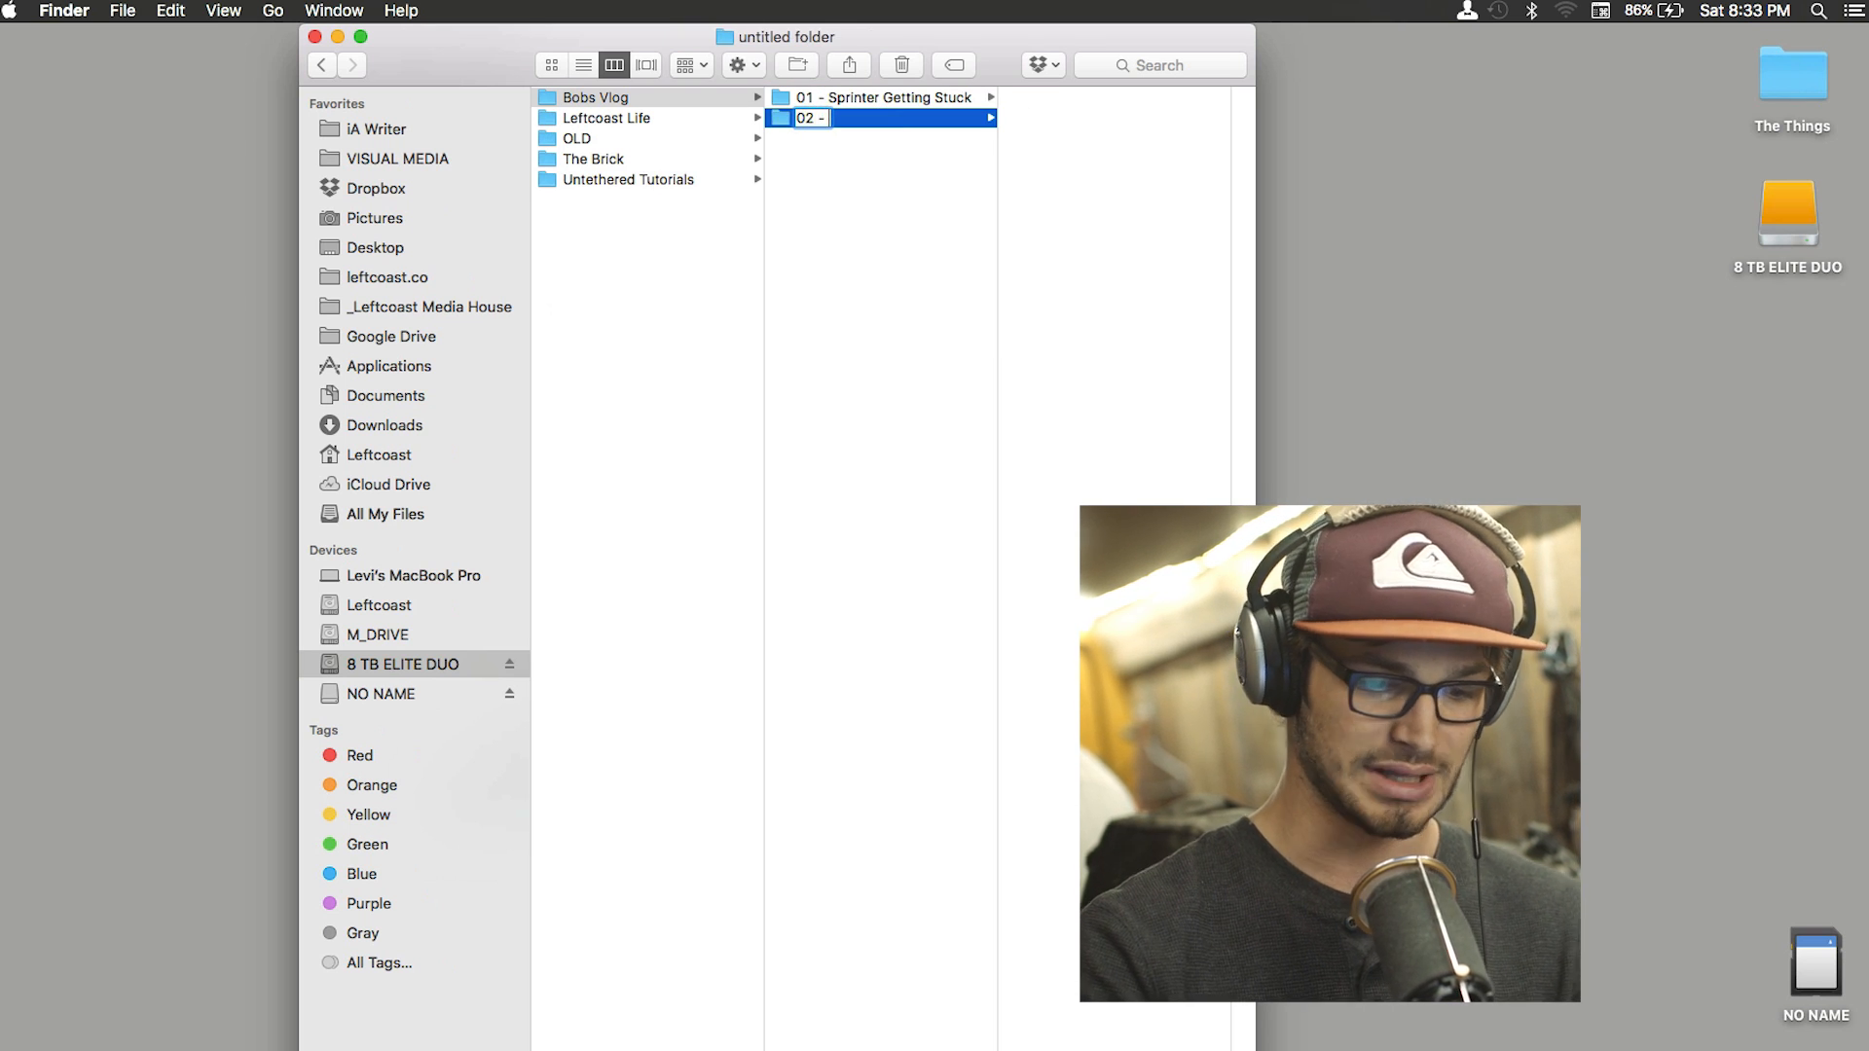
text(bob goes)
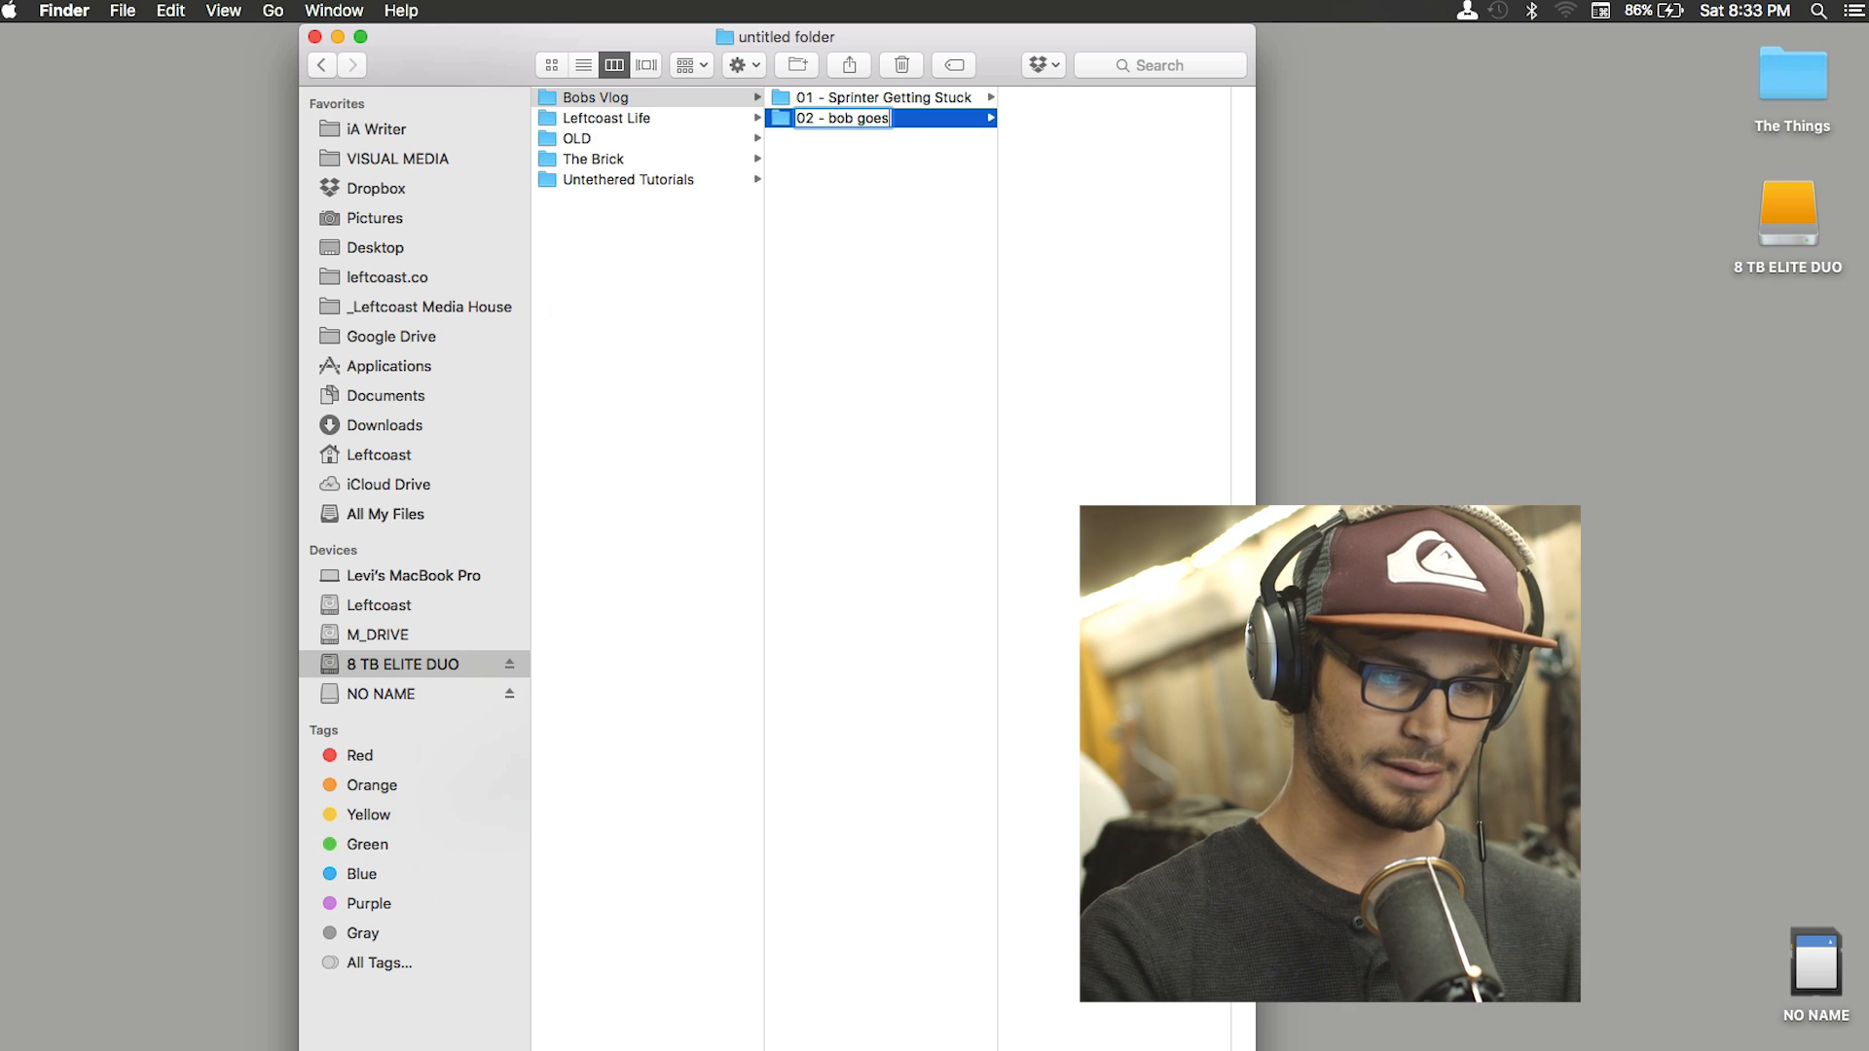
text( for a walk)
key(Return)
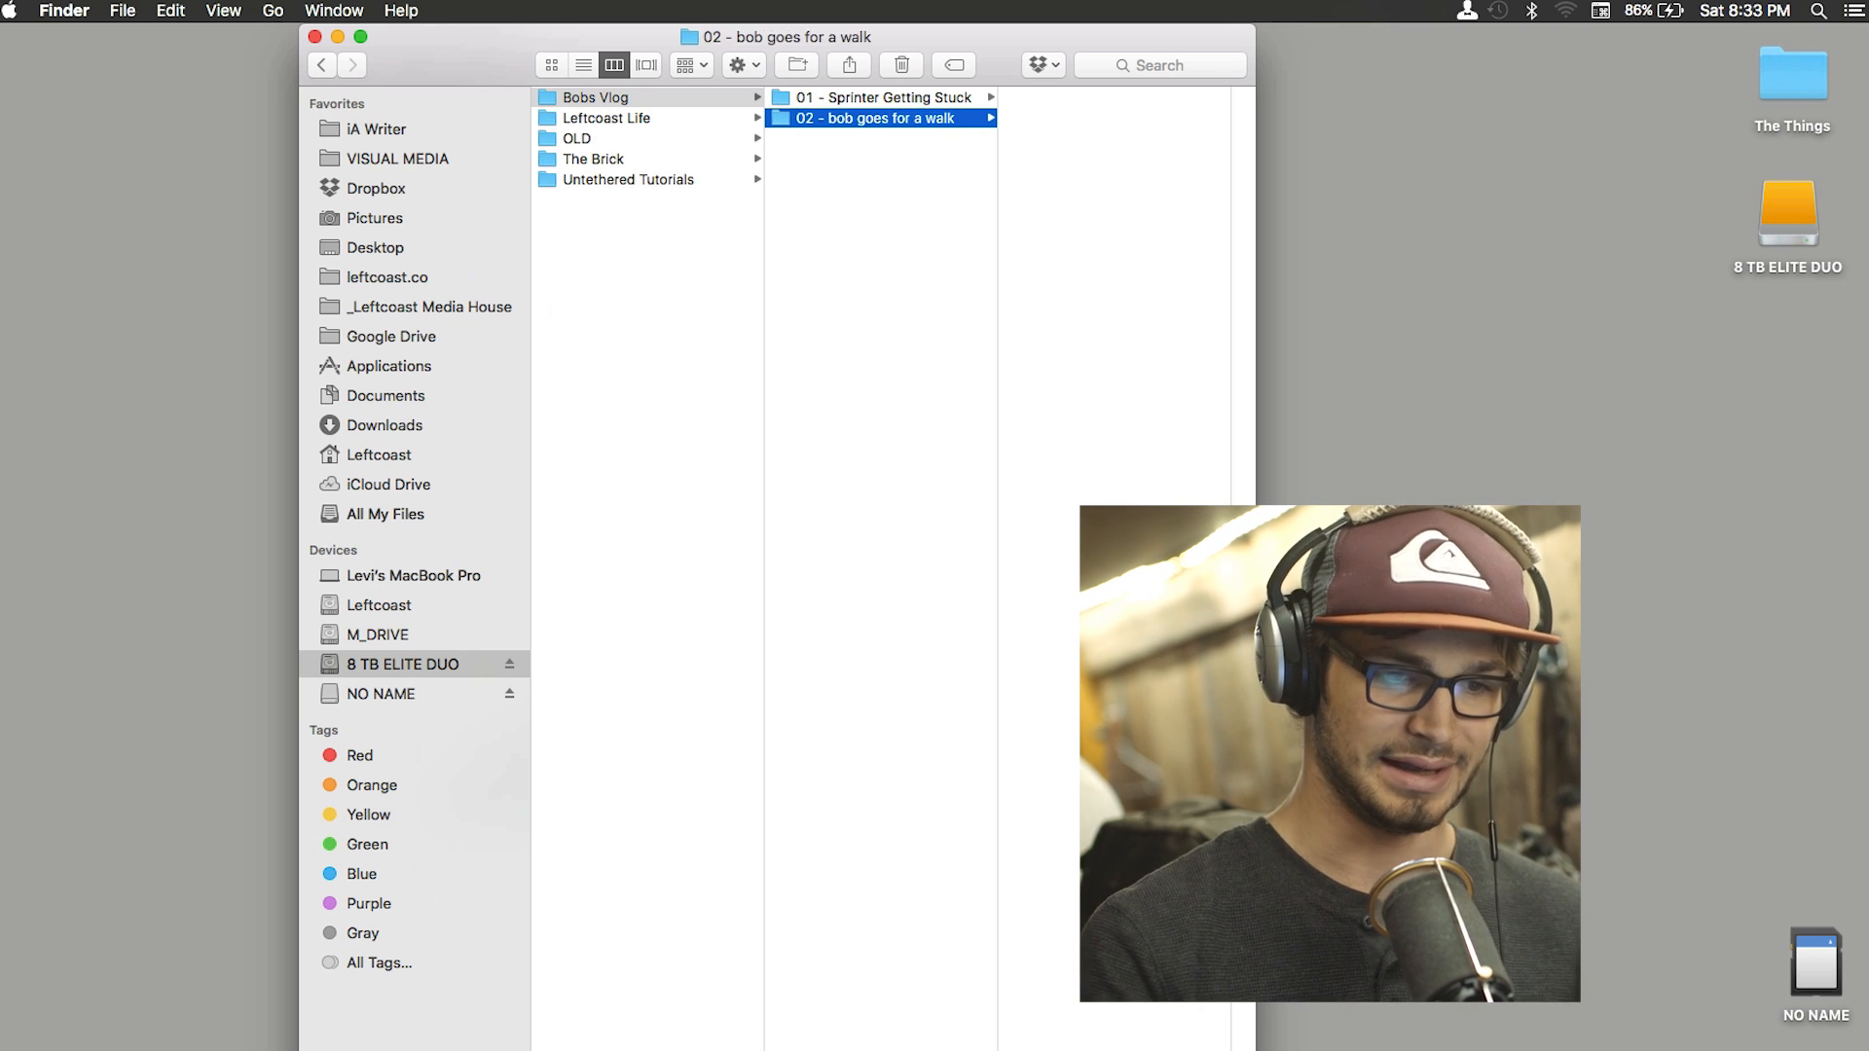
key(Up)
key(Down)
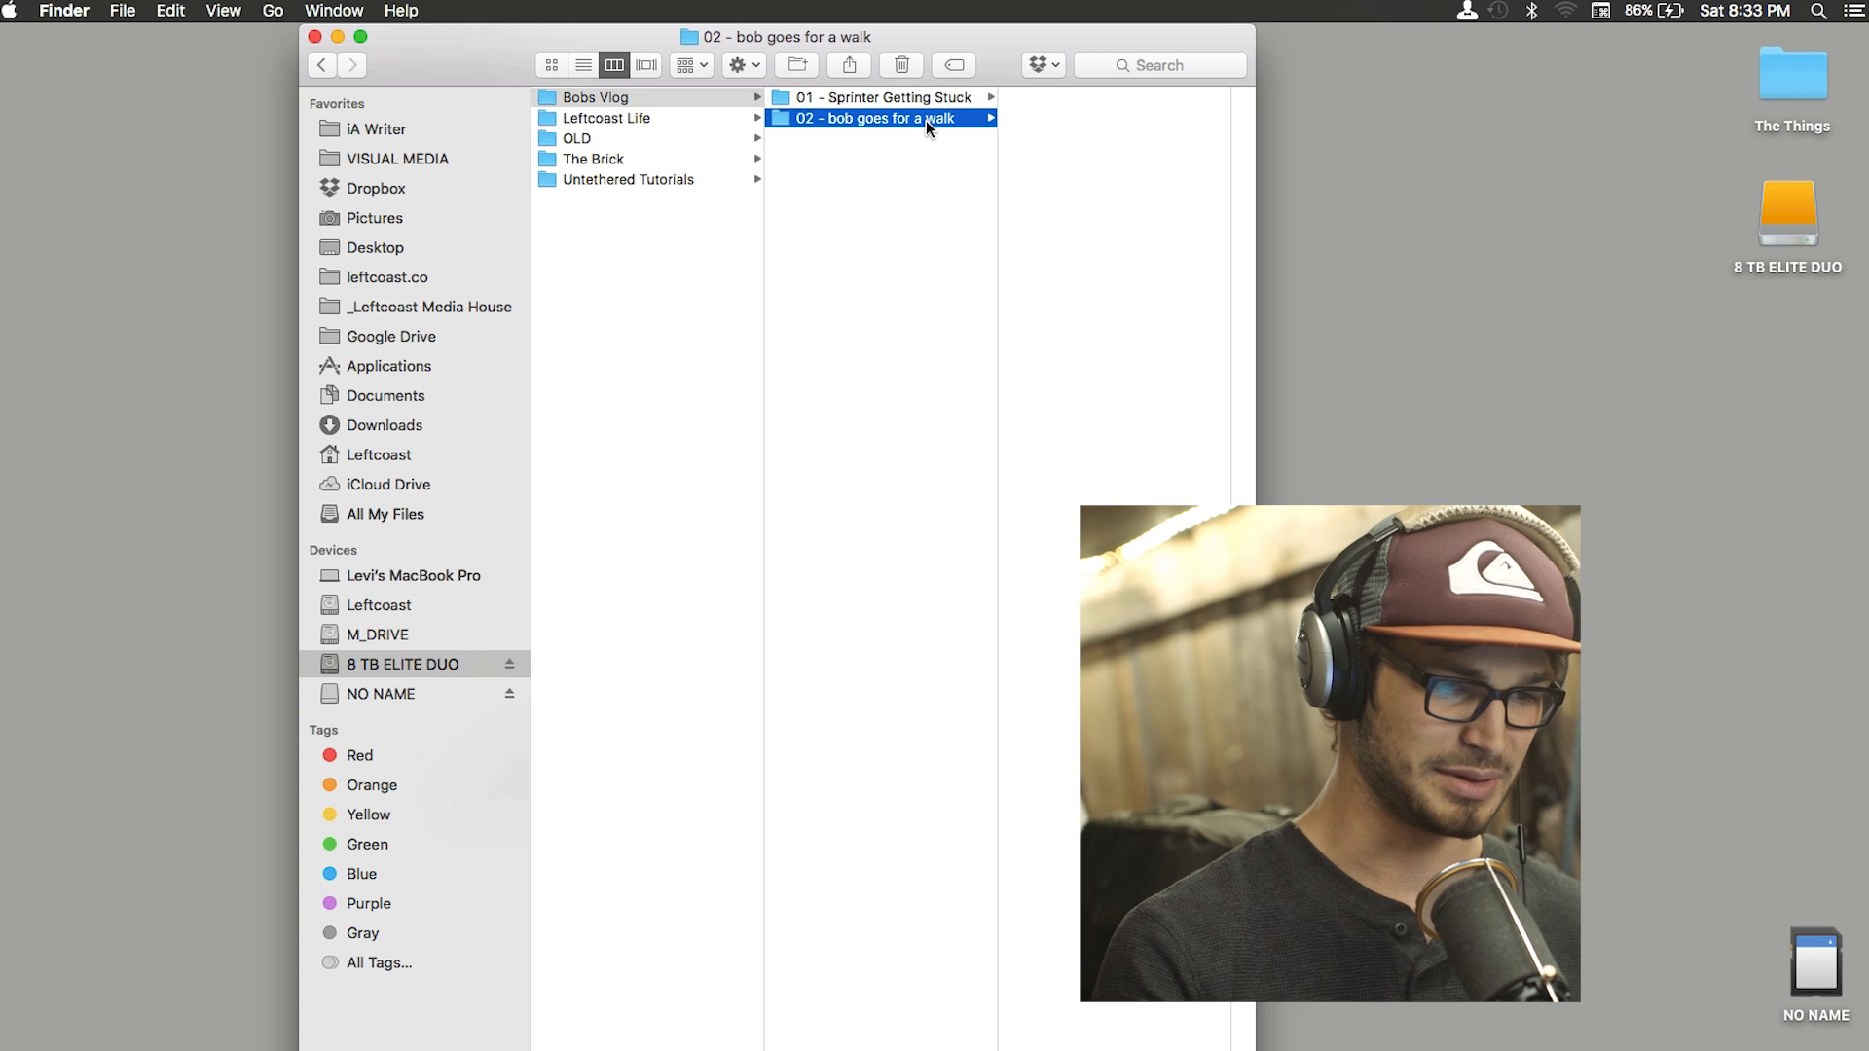
key(Left)
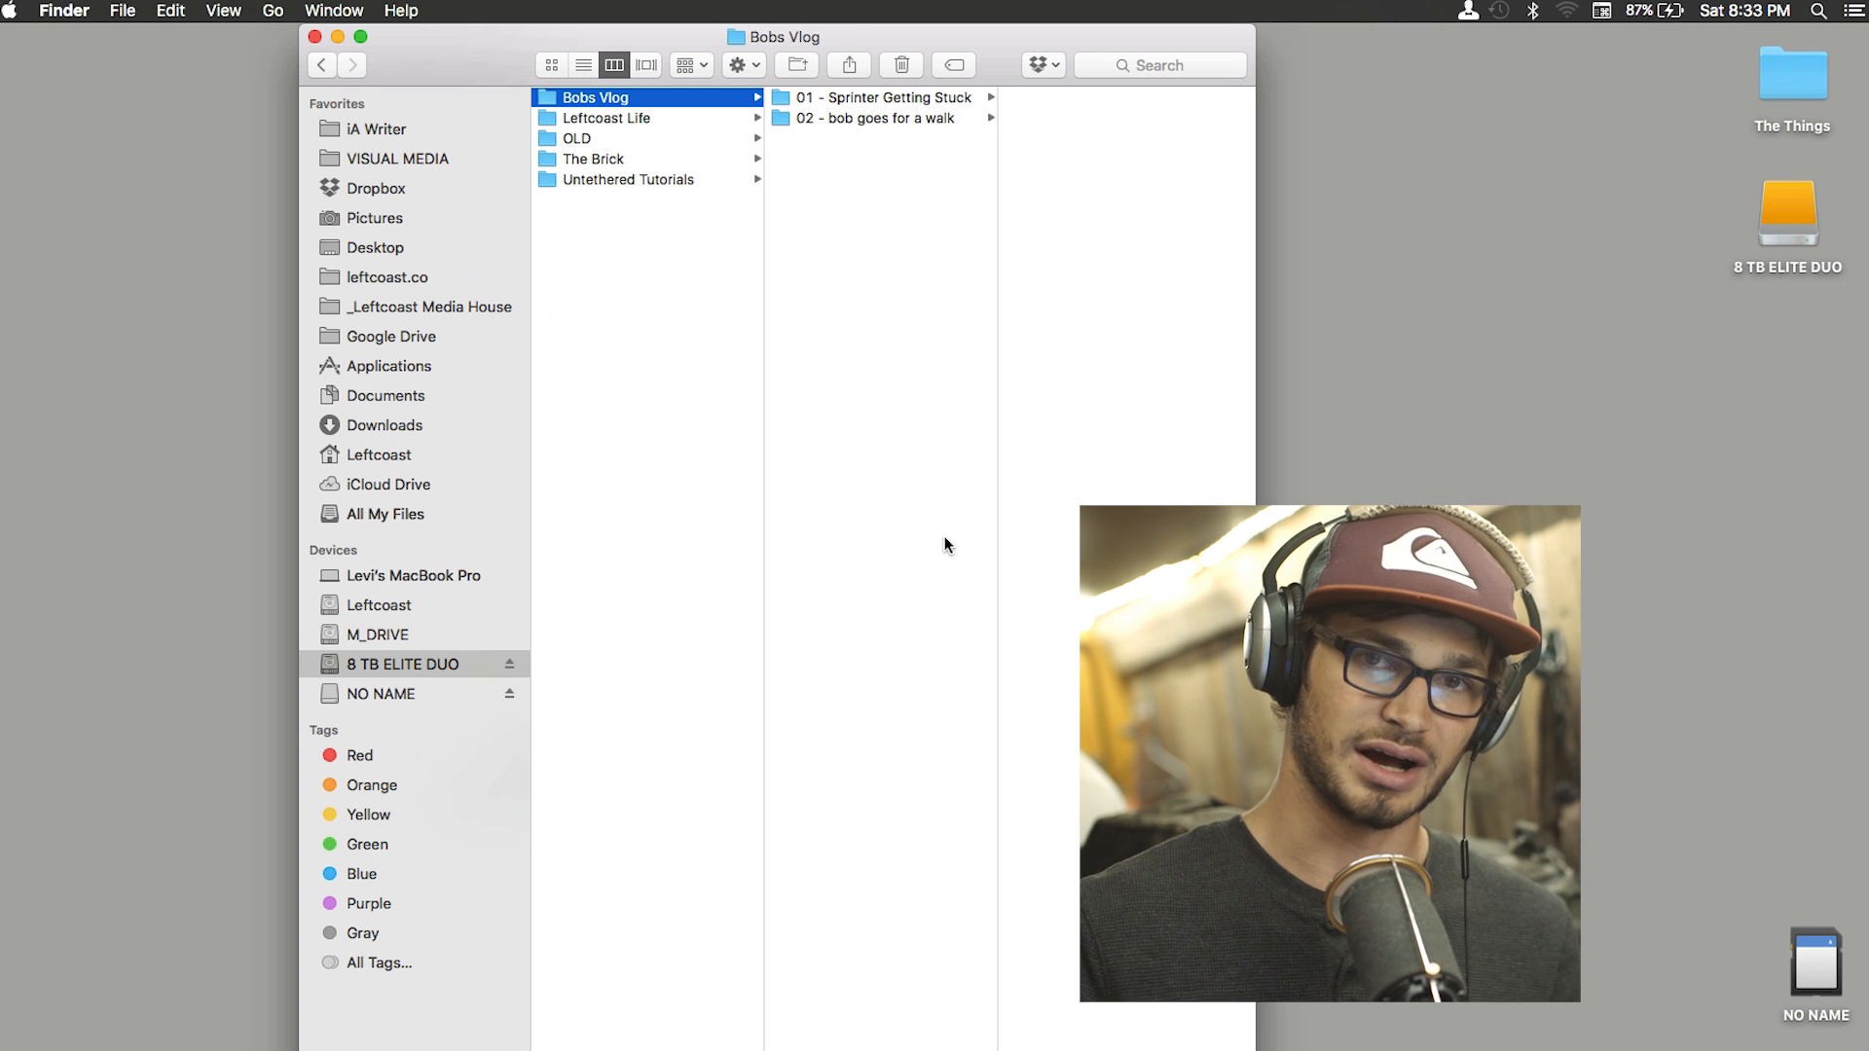